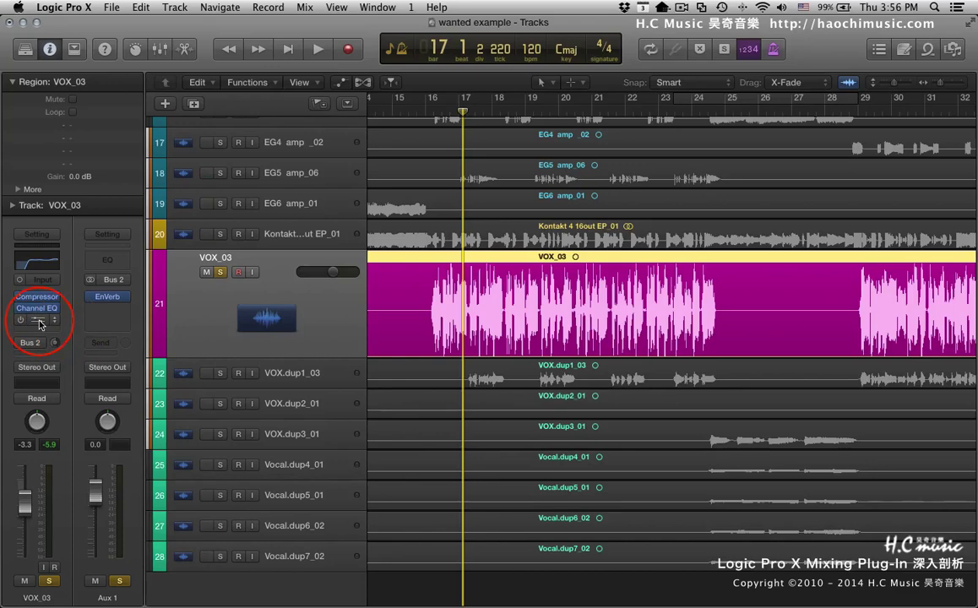
Step: Remove the EnVerb plug-in from the Aux 1 channel and the Bus 2 send from the VOX_03 channel
{"action": "left_click", "coordinate": [130, 304]}
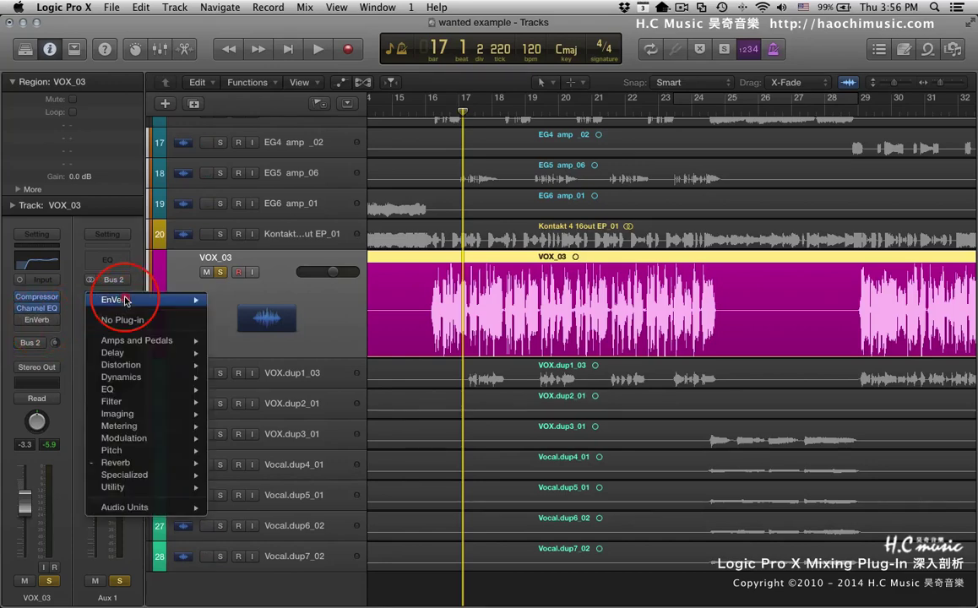
{"action": "left_click", "coordinate": [118, 319]}
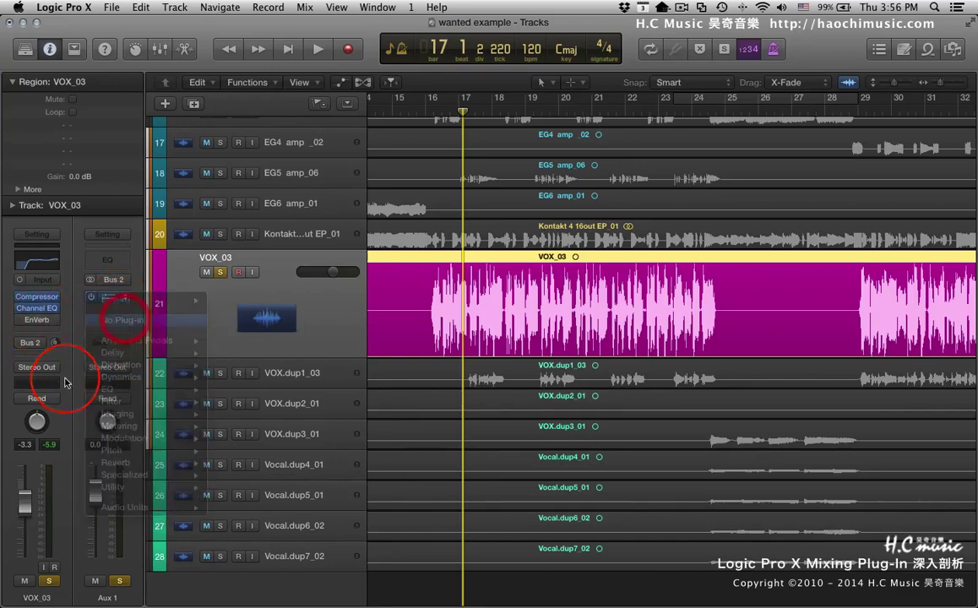
{"action": "left_click", "coordinate": [32, 343]}
{"action": "left_click", "coordinate": [75, 417]}
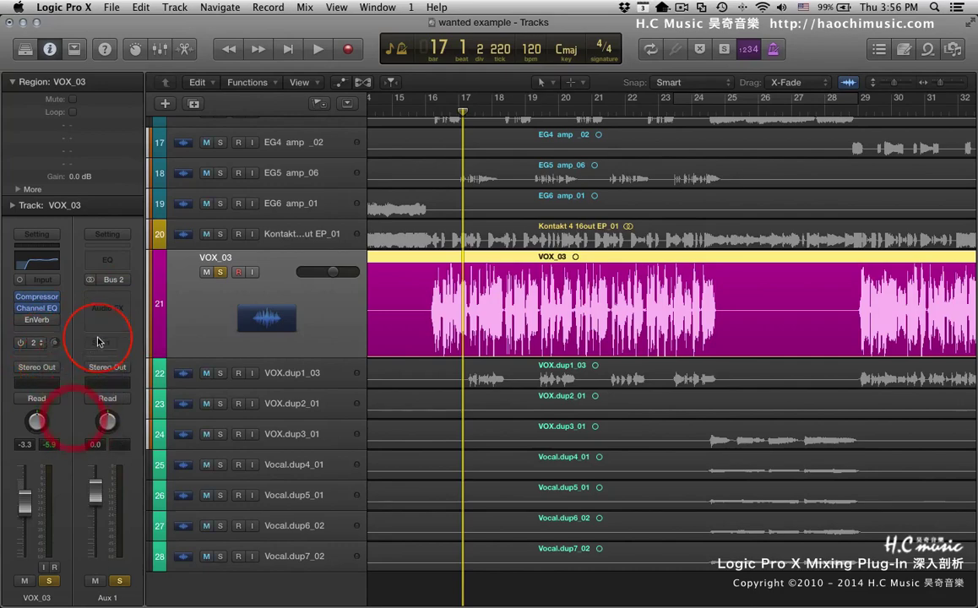
Step: Open the EnVerb plug-in on VOX_03 and audition the vocal from about bar 16 with the effect bypassed
{"action": "left_click", "coordinate": [37, 328]}
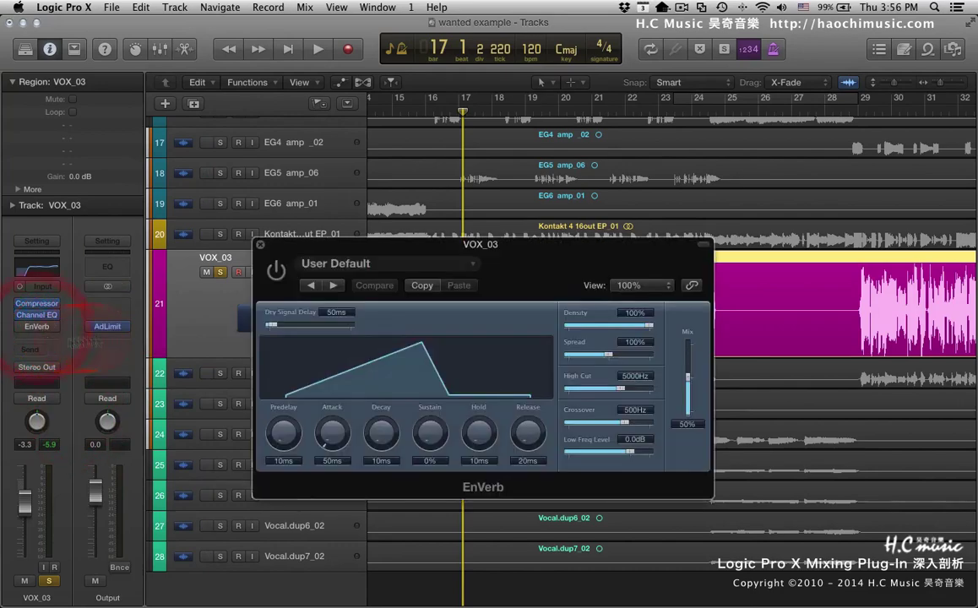
{"action": "left_click_drag", "start_coordinate": [534, 241], "coordinate": [634, 361]}
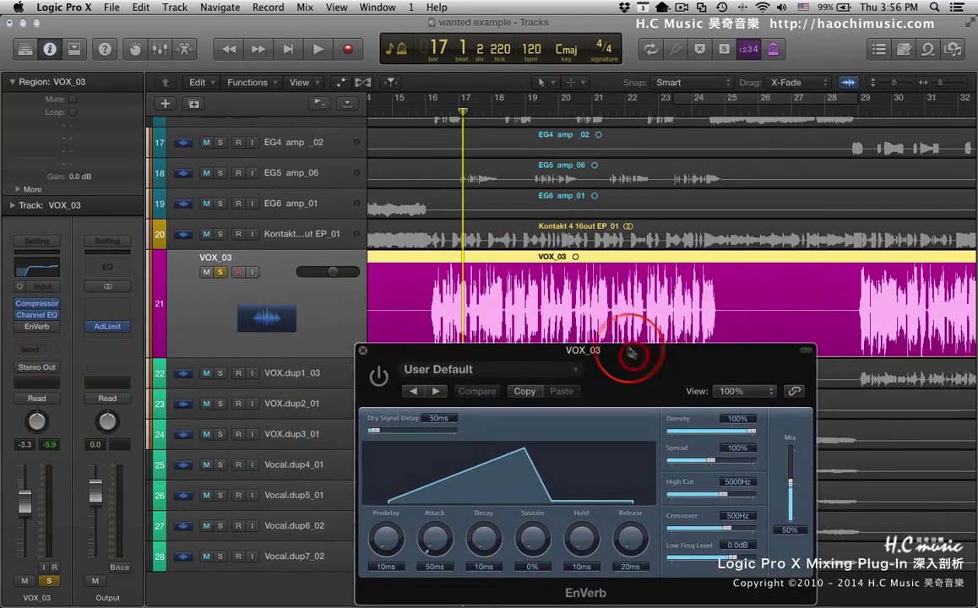
{"action": "key", "text": "space"}
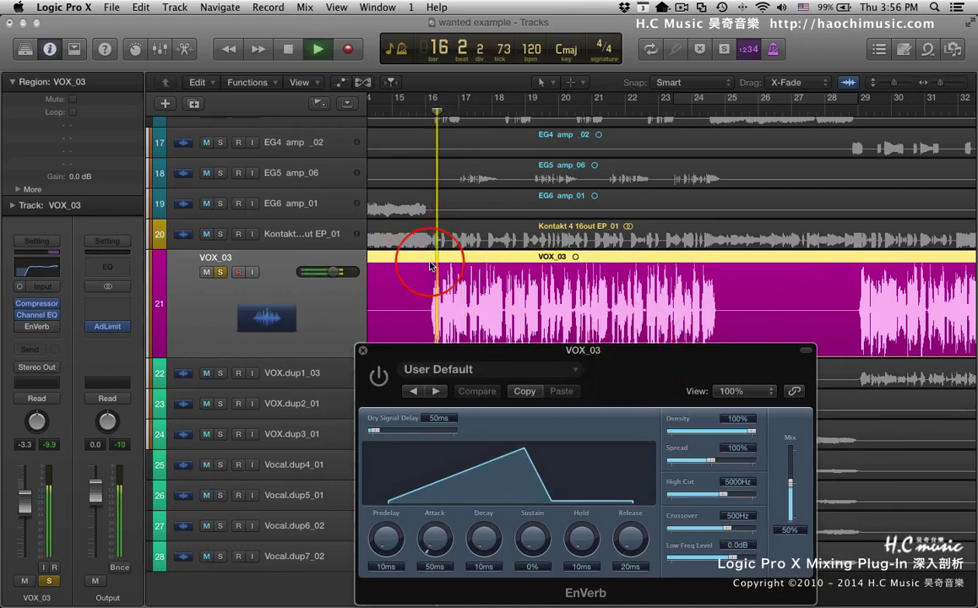
{"action": "key", "text": "space"}
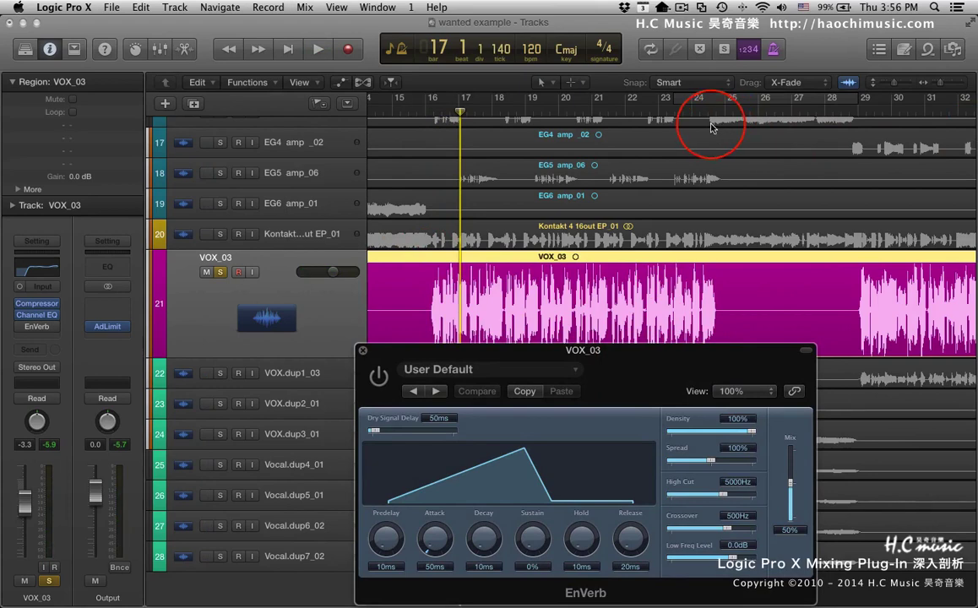
Step: Create a cycle range starting at bar 24 with a length of 3 3 2 0 and audition the end of the vocal phrase
{"action": "left_click", "coordinate": [676, 109]}
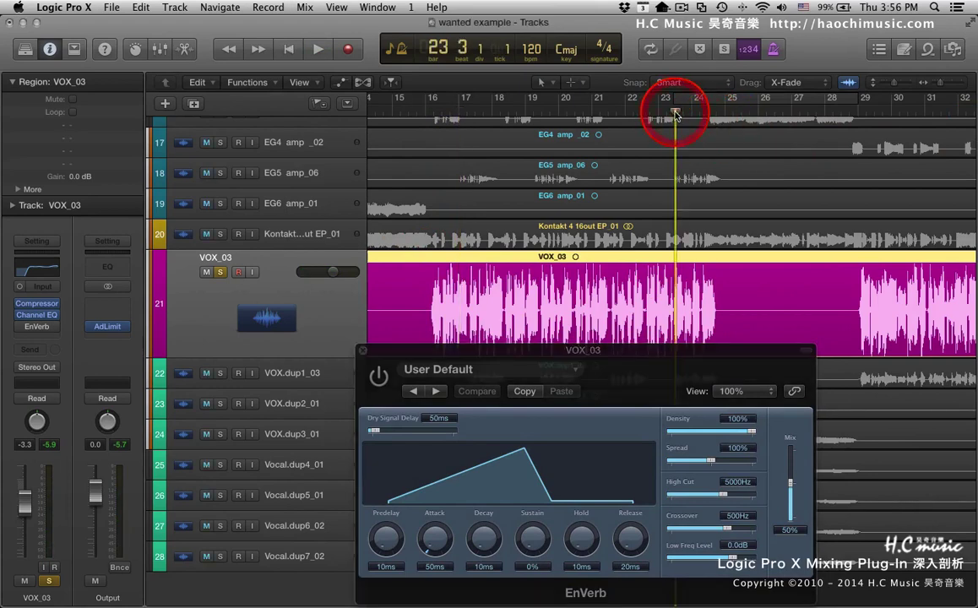
{"action": "left_click_drag", "start_coordinate": [679, 99], "coordinate": [799, 97]}
{"action": "left_click_drag", "start_coordinate": [705, 100], "coordinate": [723, 99]}
{"action": "key", "text": "space"}
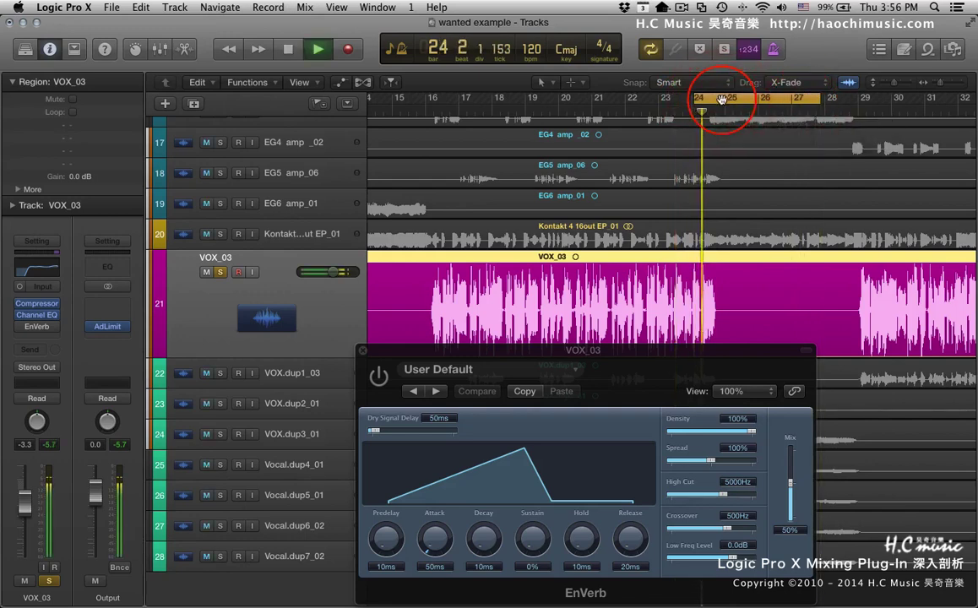
{"action": "key", "text": "space"}
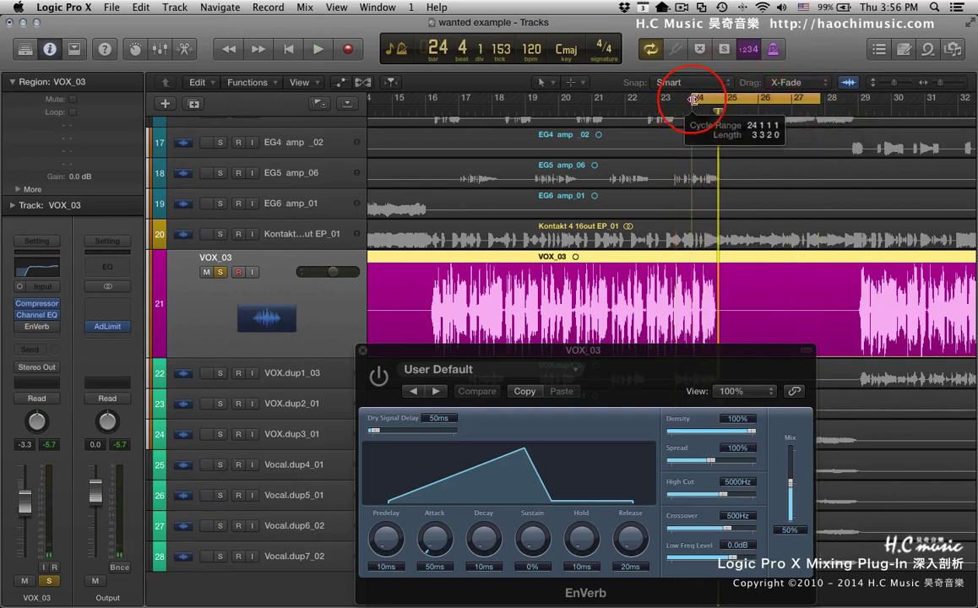
{"action": "key", "text": "space"}
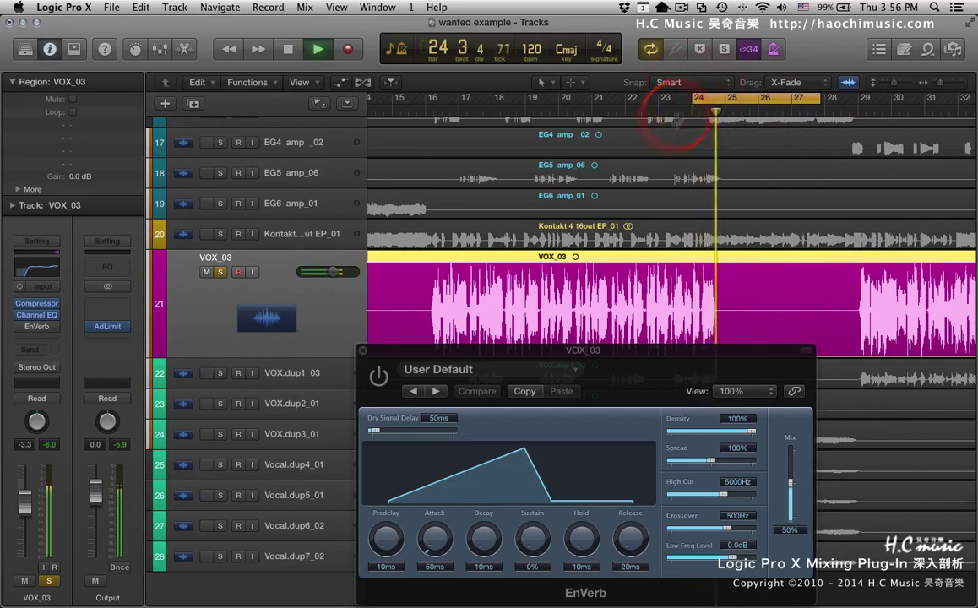
{"action": "key", "text": "space"}
Step: Set EnVerb's Dry Signal Delay to 0 ms and audition the cycled vocal with the plug-in switched on
{"action": "left_click_drag", "start_coordinate": [627, 346], "coordinate": [615, 323]}
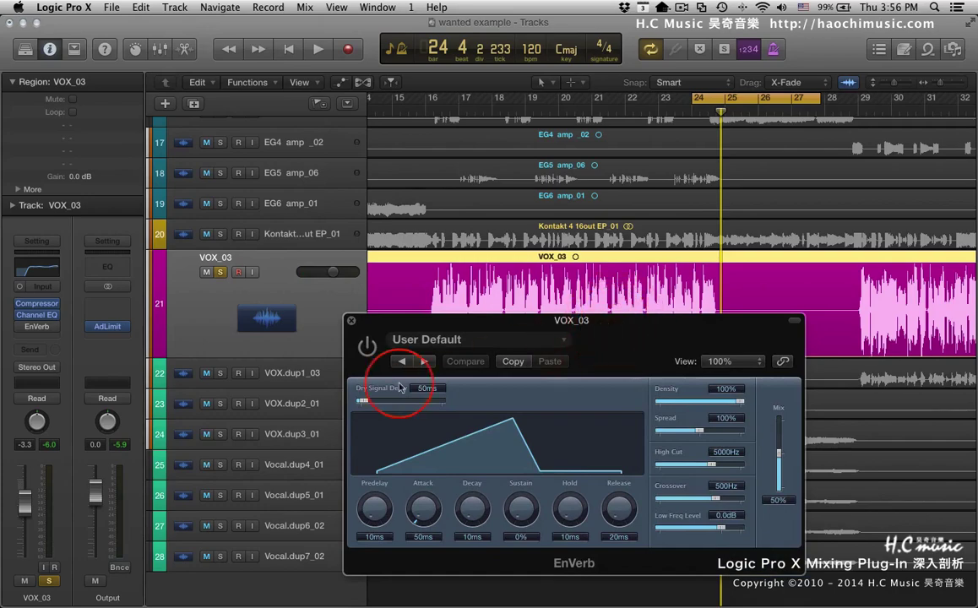
{"action": "left_click_drag", "start_coordinate": [605, 328], "coordinate": [555, 202]}
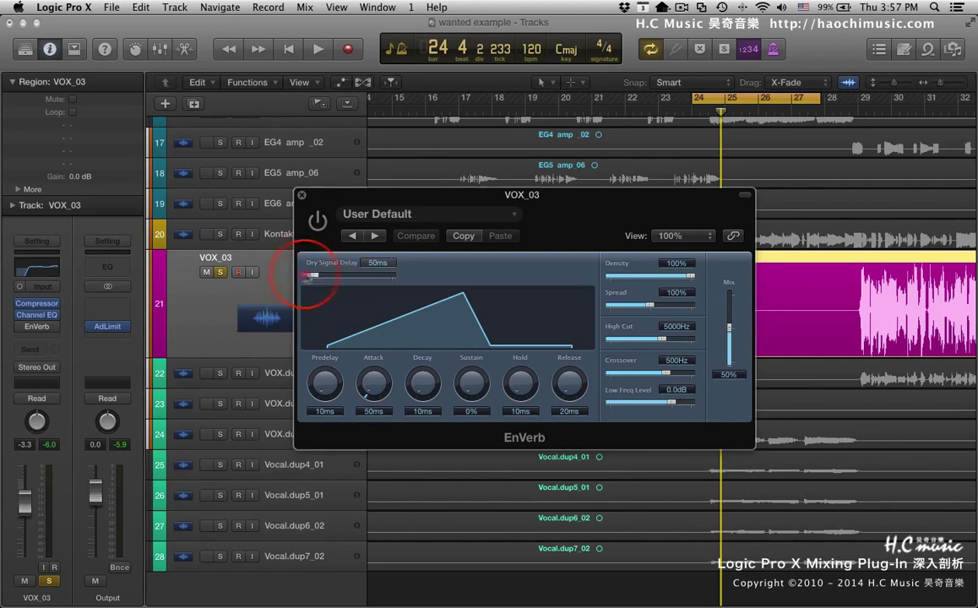
{"action": "left_click_drag", "start_coordinate": [304, 276], "coordinate": [273, 271]}
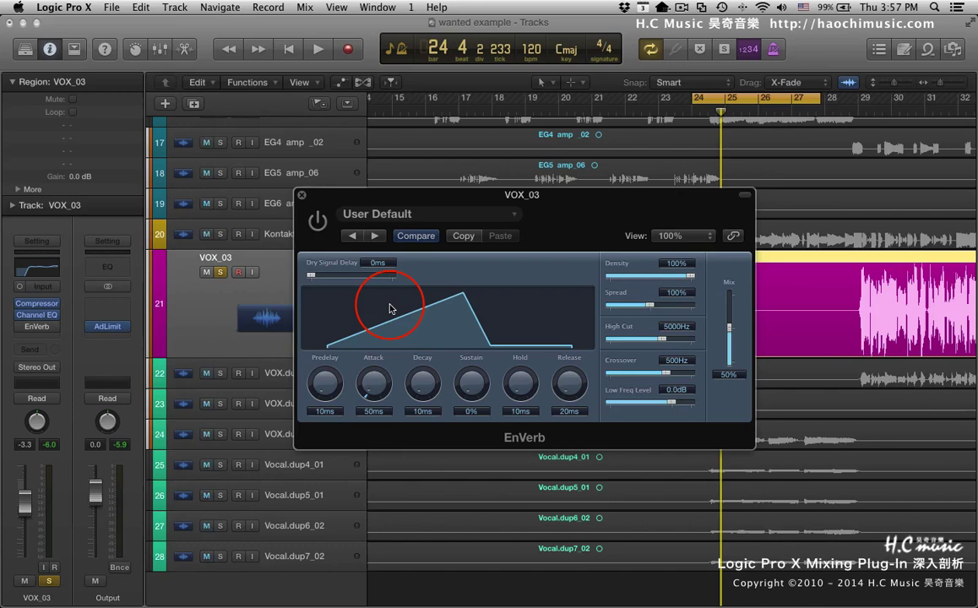
{"action": "left_click_drag", "start_coordinate": [558, 221], "coordinate": [509, 262]}
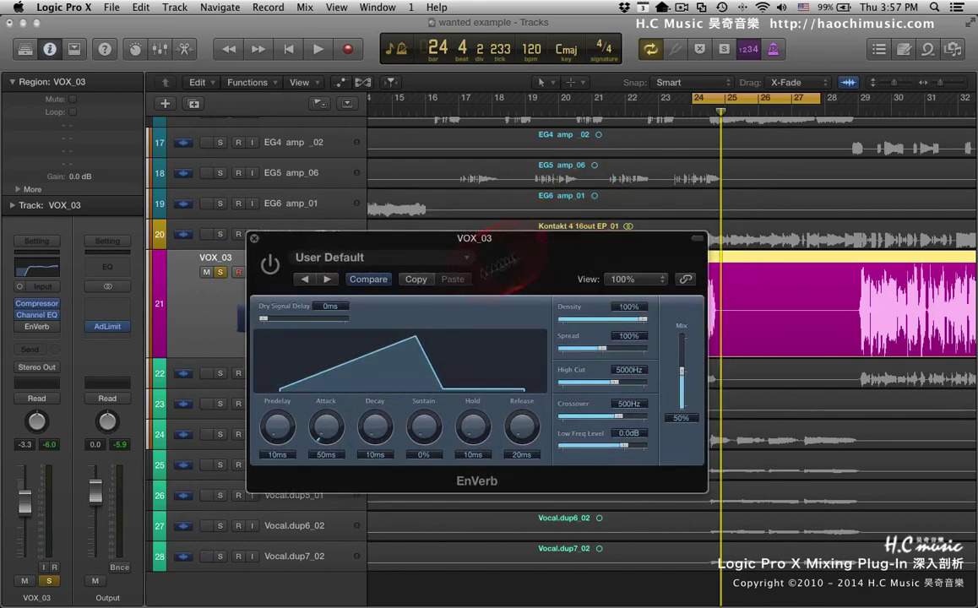
{"action": "mouse_move", "coordinate": [262, 320]}
{"action": "left_mouse_down"}
{"action": "mouse_move", "coordinate": [303, 319]}
{"action": "mouse_move", "coordinate": [259, 320]}
{"action": "left_mouse_up"}
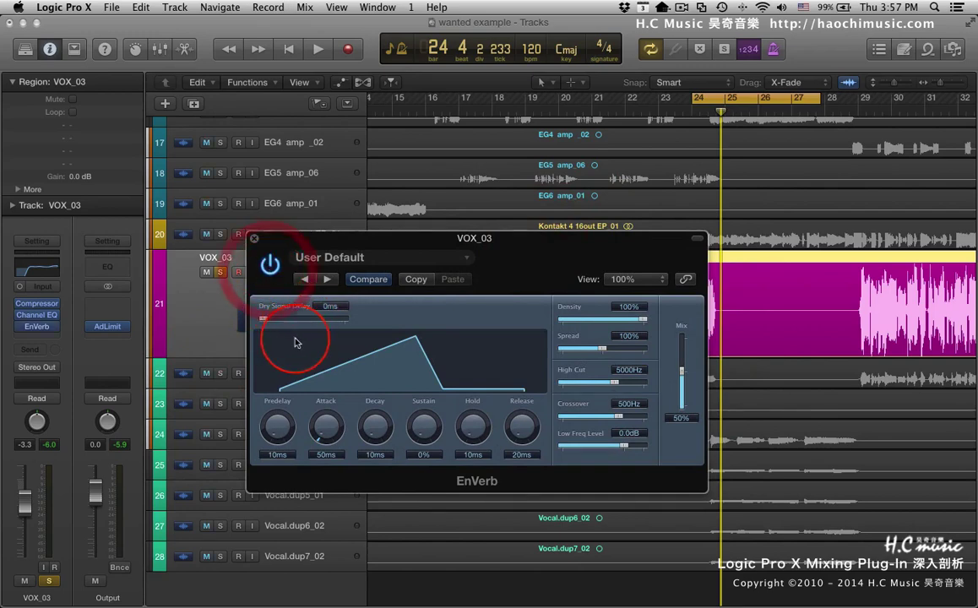
{"action": "key", "text": "space"}
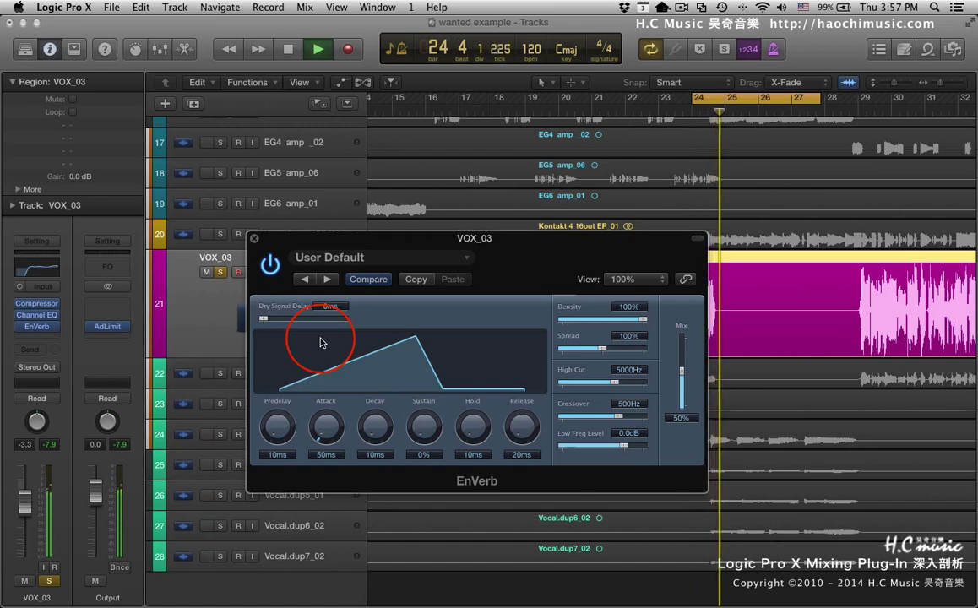
{"action": "key", "text": "space"}
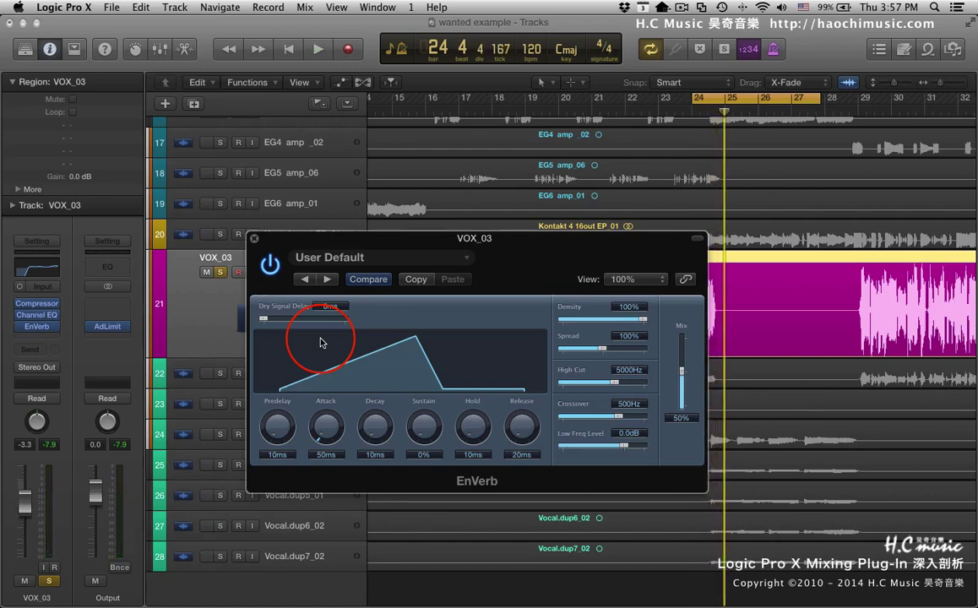
Step: Audition the vocal with a Dry Signal Delay of 290 ms, and return the delay to 0 ms
{"action": "left_click_drag", "start_coordinate": [263, 319], "coordinate": [288, 320]}
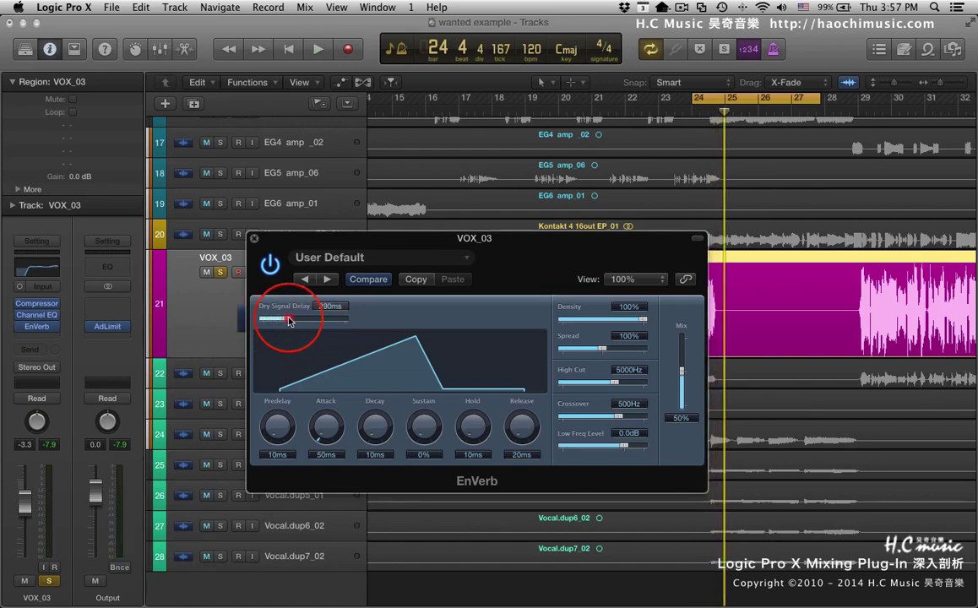
{"action": "key", "text": "space"}
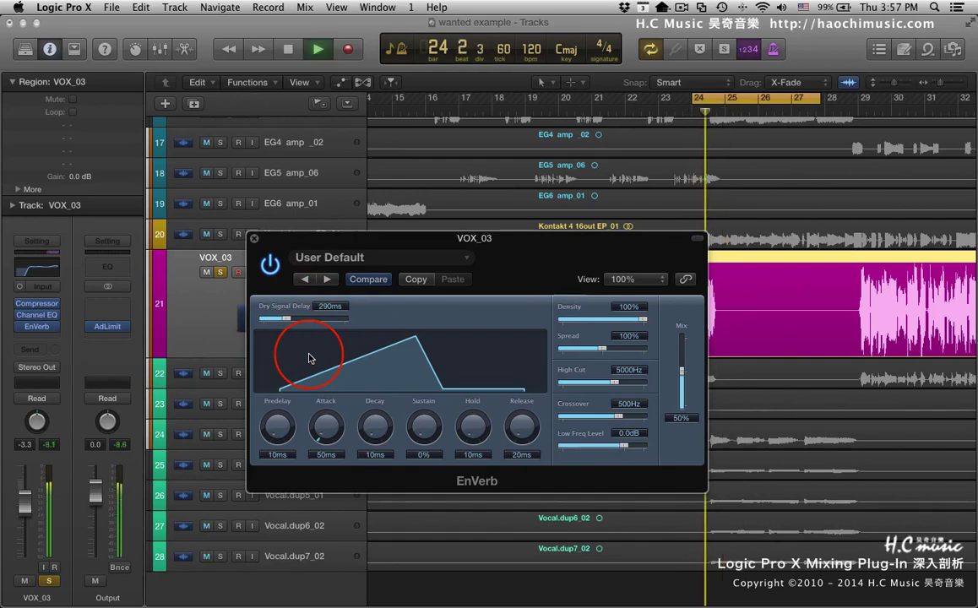
{"action": "key", "text": "space"}
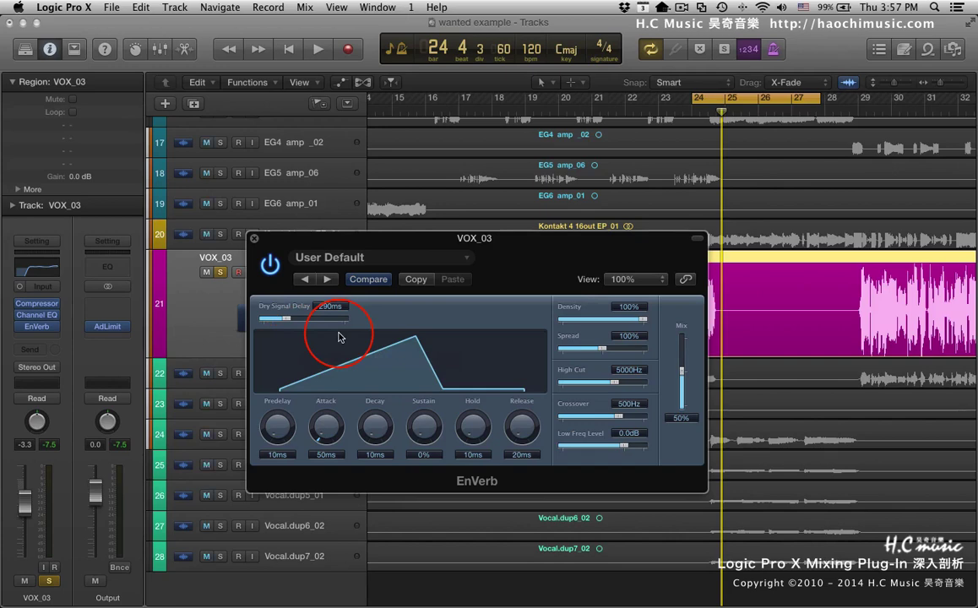
{"action": "left_click_drag", "start_coordinate": [286, 318], "coordinate": [262, 320]}
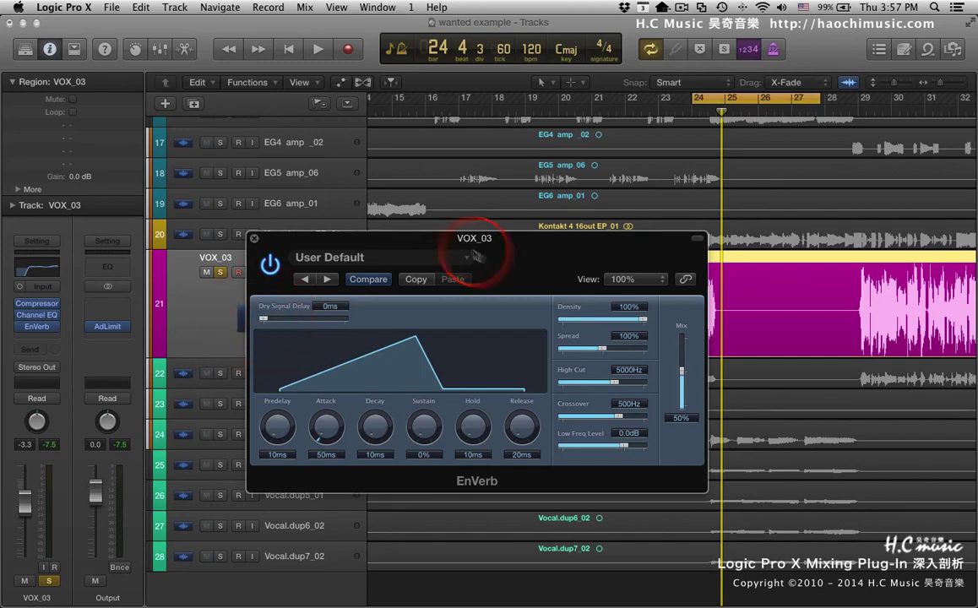
Step: Try EnVerb's Crossover at 1000 Hz and settle it at 380 Hz
{"action": "mouse_move", "coordinate": [469, 240]}
{"action": "left_mouse_down"}
{"action": "mouse_move", "coordinate": [493, 180]}
{"action": "mouse_move", "coordinate": [456, 175]}
{"action": "mouse_move", "coordinate": [437, 275]}
{"action": "mouse_move", "coordinate": [484, 259]}
{"action": "mouse_move", "coordinate": [457, 251]}
{"action": "mouse_move", "coordinate": [478, 252]}
{"action": "left_mouse_up"}
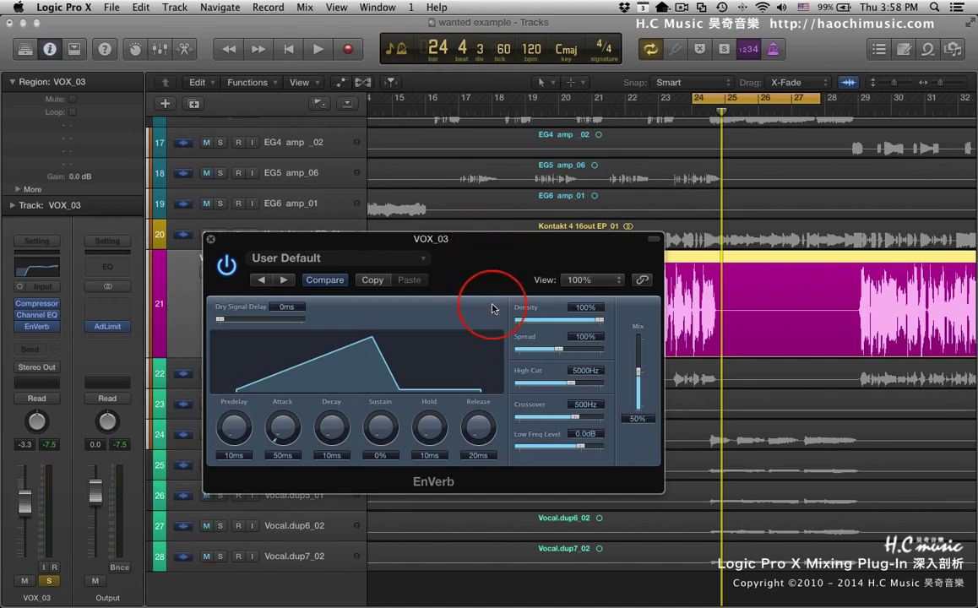
{"action": "left_click_drag", "start_coordinate": [495, 242], "coordinate": [496, 216]}
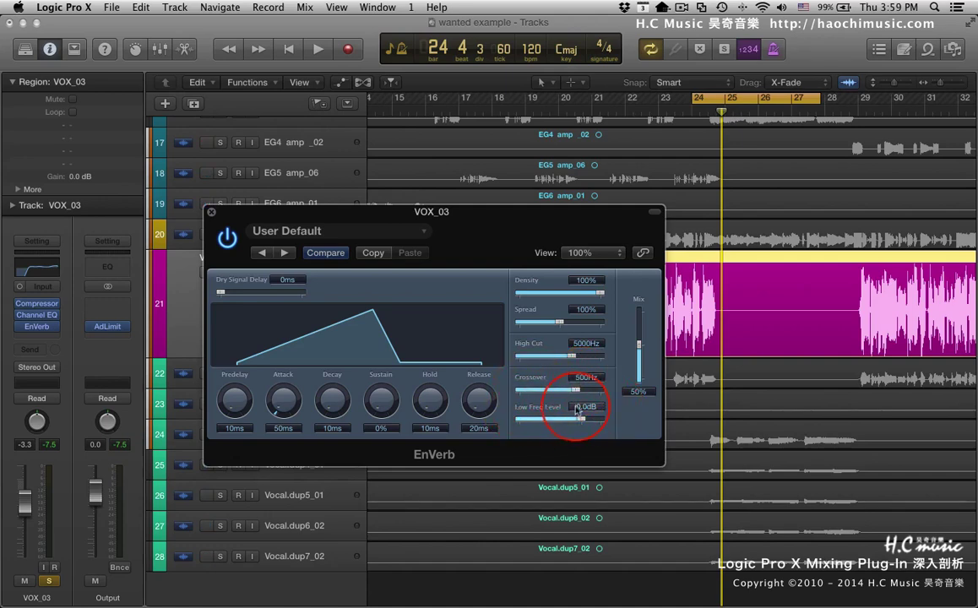
{"action": "left_click_drag", "start_coordinate": [577, 394], "coordinate": [610, 391]}
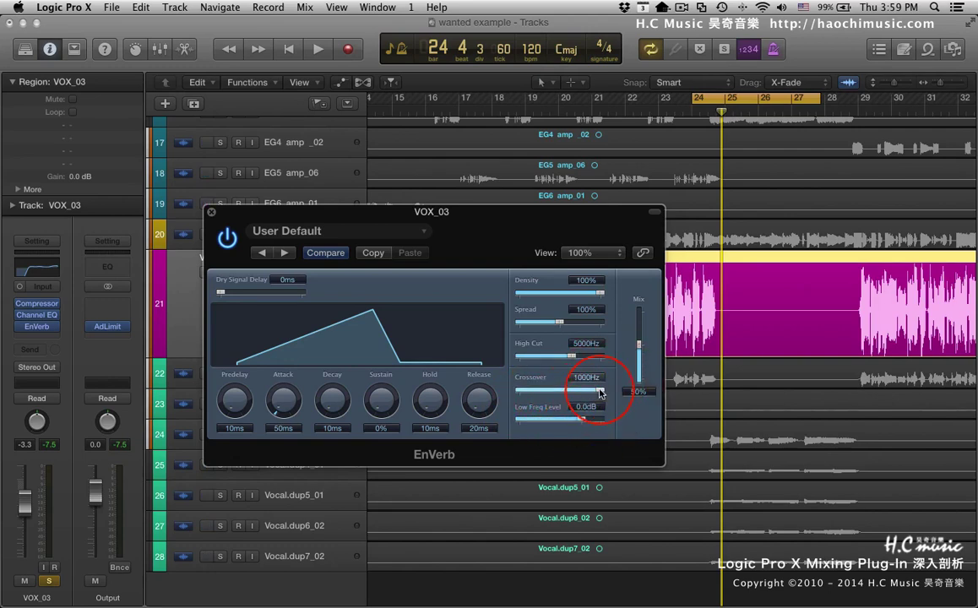
{"action": "left_click_drag", "start_coordinate": [601, 392], "coordinate": [567, 391]}
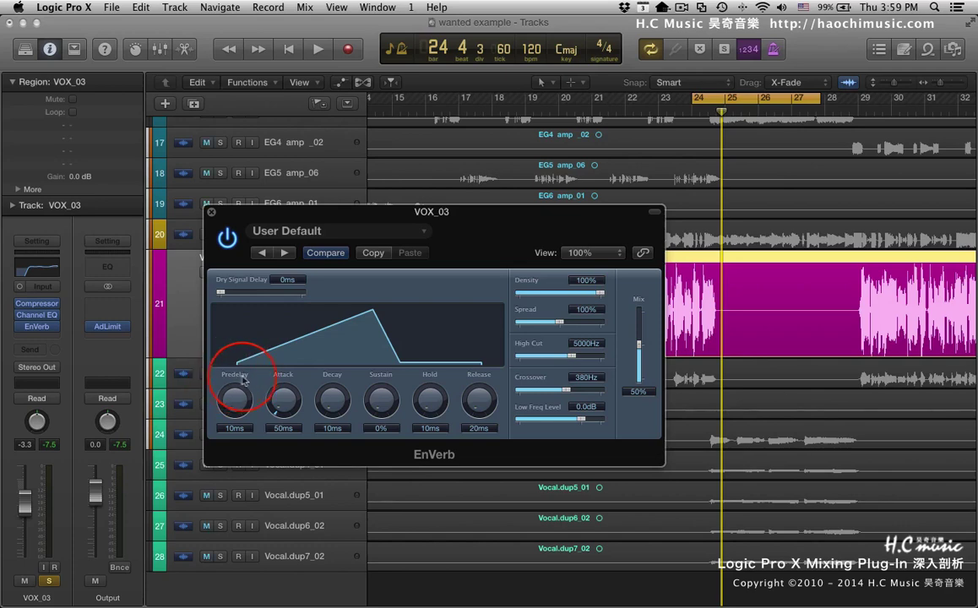
Step: Try a 60 ms Predelay in EnVerb, return it to 10 ms and audition the cycled vocal
{"action": "left_click_drag", "start_coordinate": [236, 404], "coordinate": [235, 404]}
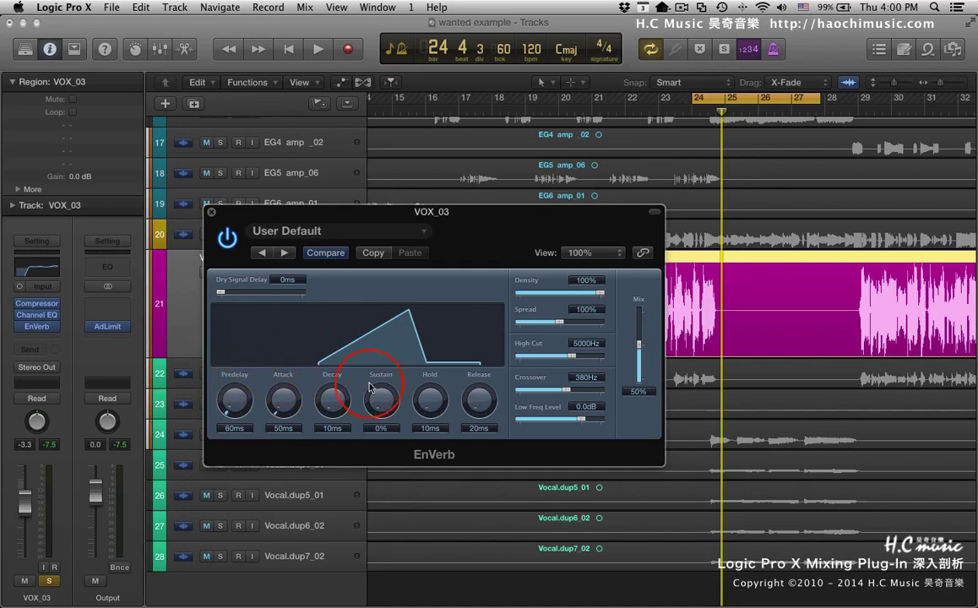
{"action": "left_click_drag", "start_coordinate": [234, 401], "coordinate": [234, 412]}
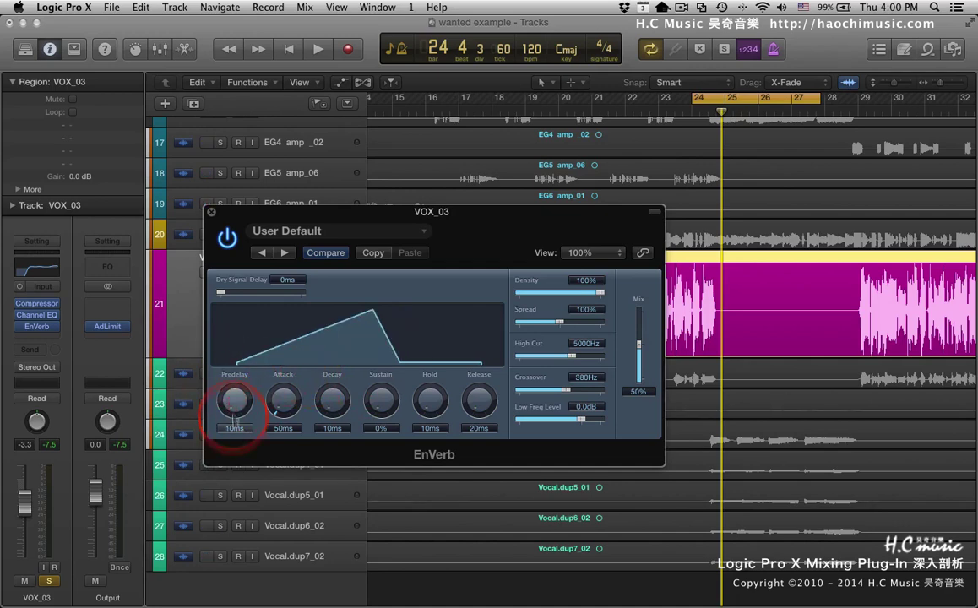
{"action": "key", "text": "space"}
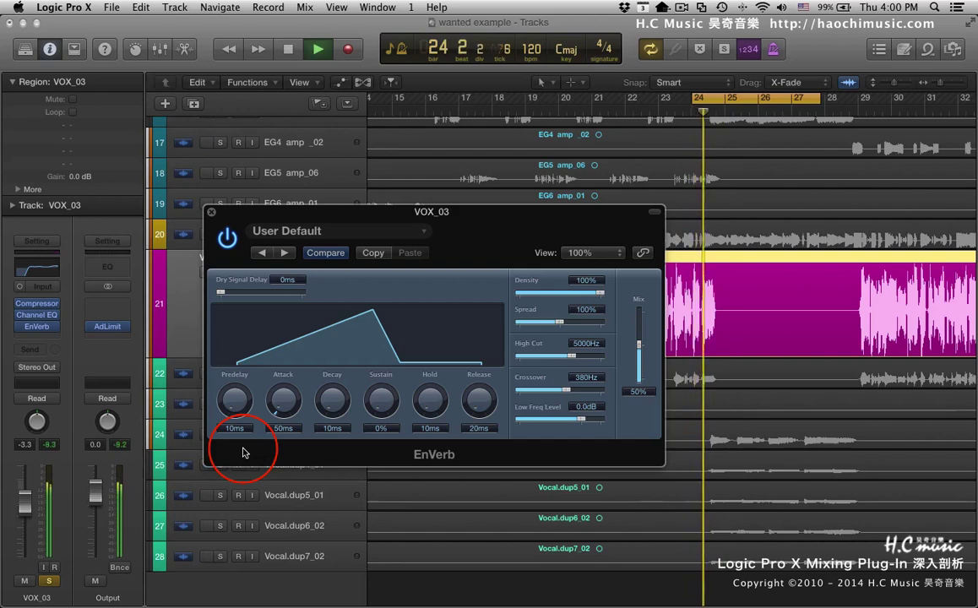
{"action": "key", "text": "space"}
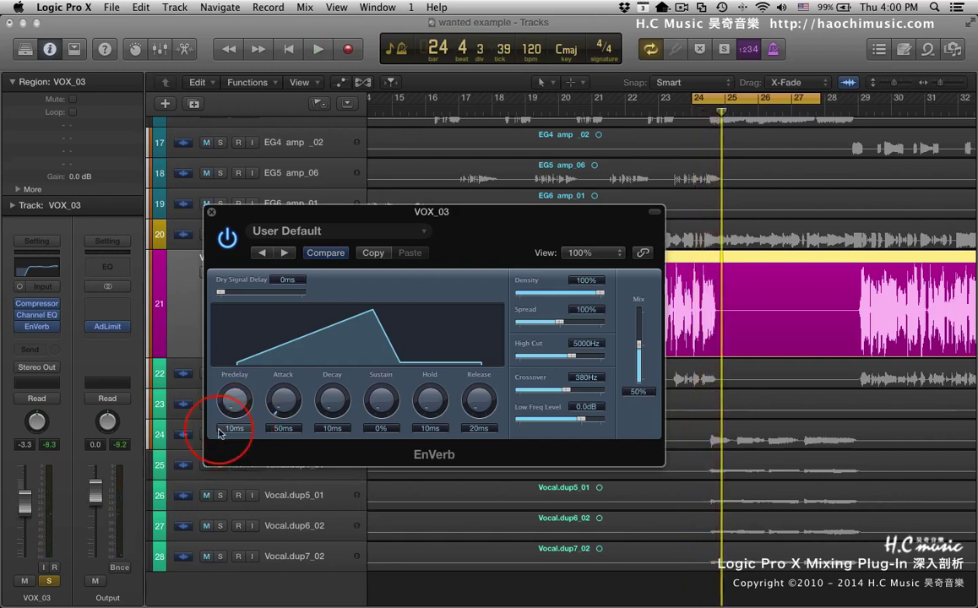
Step: Audition the cycled vocal with EnVerb's Predelay at 120 ms and again at 290 ms
{"action": "left_click_drag", "start_coordinate": [235, 432], "coordinate": [235, 399]}
{"action": "key", "text": "space"}
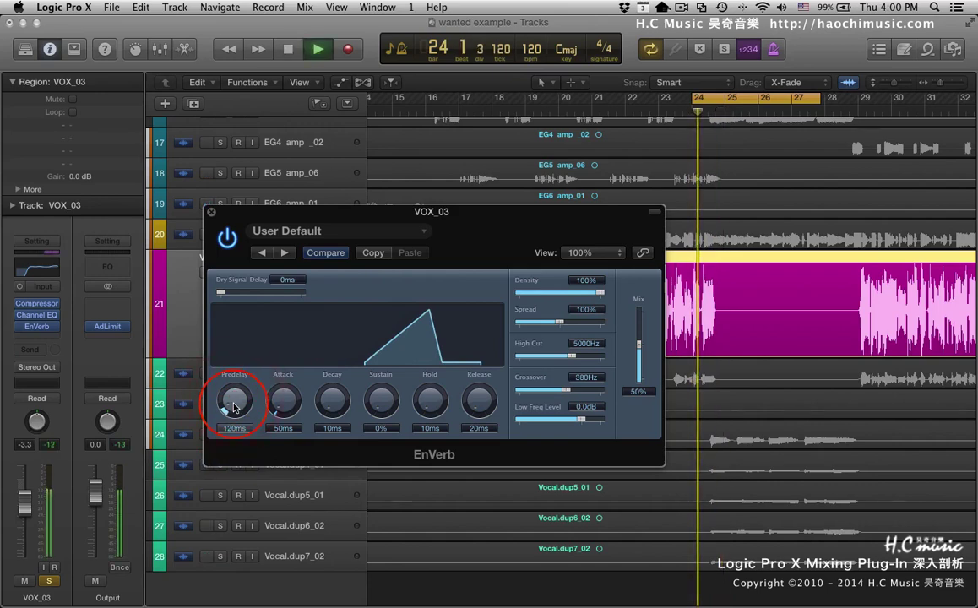
{"action": "key", "text": "space"}
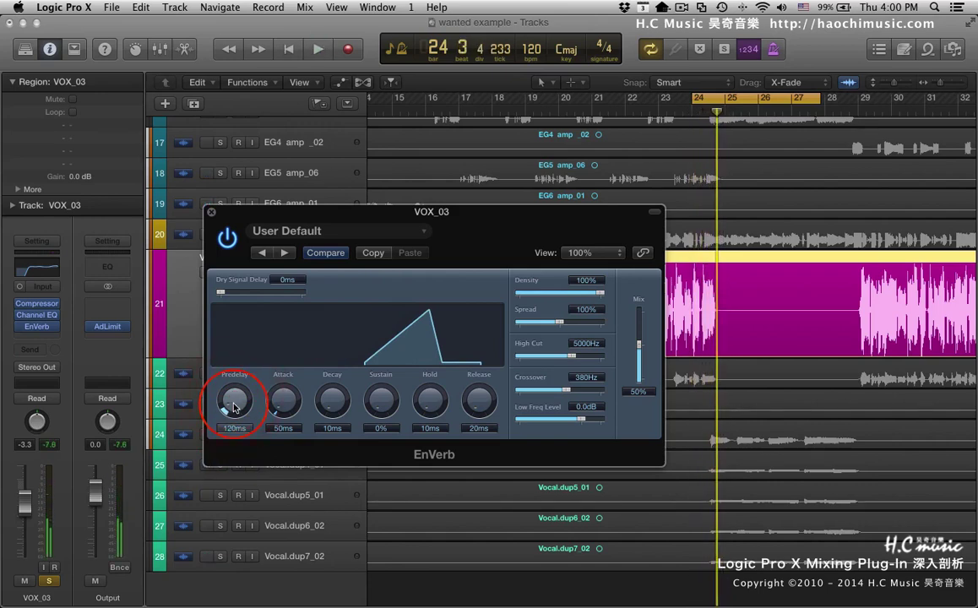
{"action": "mouse_move", "coordinate": [235, 408]}
{"action": "left_mouse_down"}
{"action": "mouse_move", "coordinate": [227, 393]}
{"action": "mouse_move", "coordinate": [235, 390]}
{"action": "left_mouse_up"}
{"action": "key", "text": "space"}
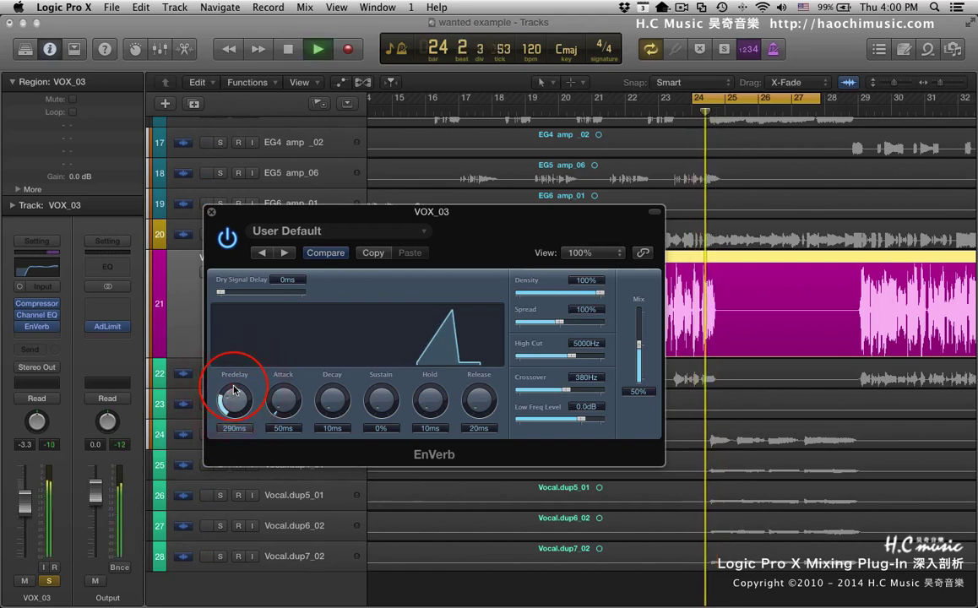
{"action": "key", "text": "space"}
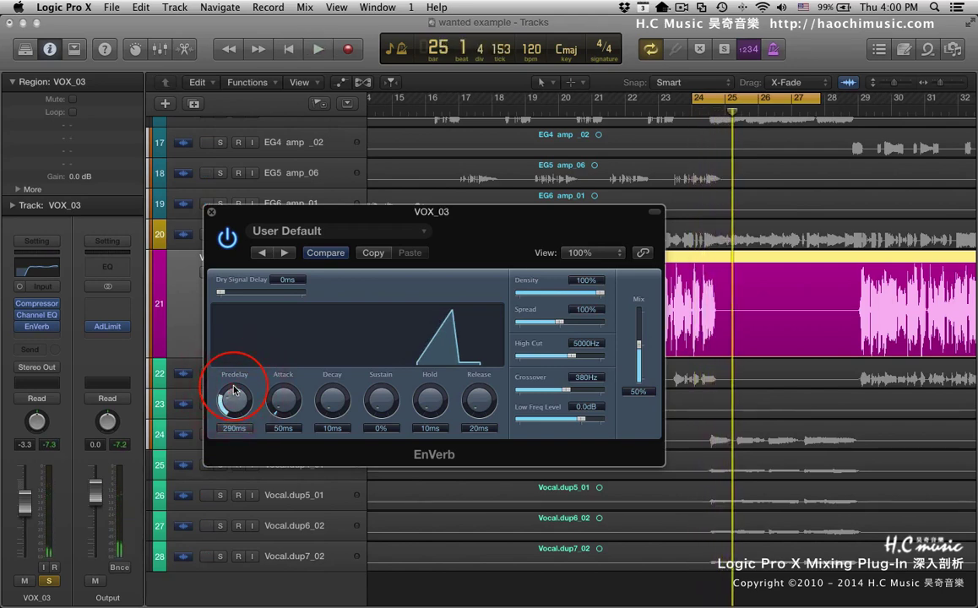
Step: Audition the cycled vocal with EnVerb's Predelay at 510 ms, and return the Predelay to 10 ms
{"action": "left_click_drag", "start_coordinate": [234, 390], "coordinate": [230, 414]}
{"action": "key", "text": "space"}
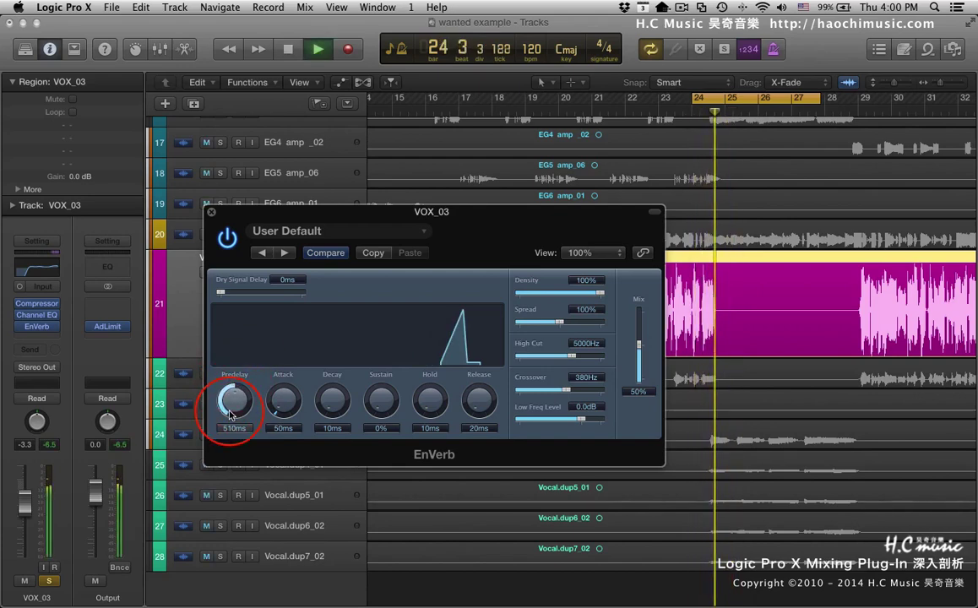
{"action": "key", "text": "space"}
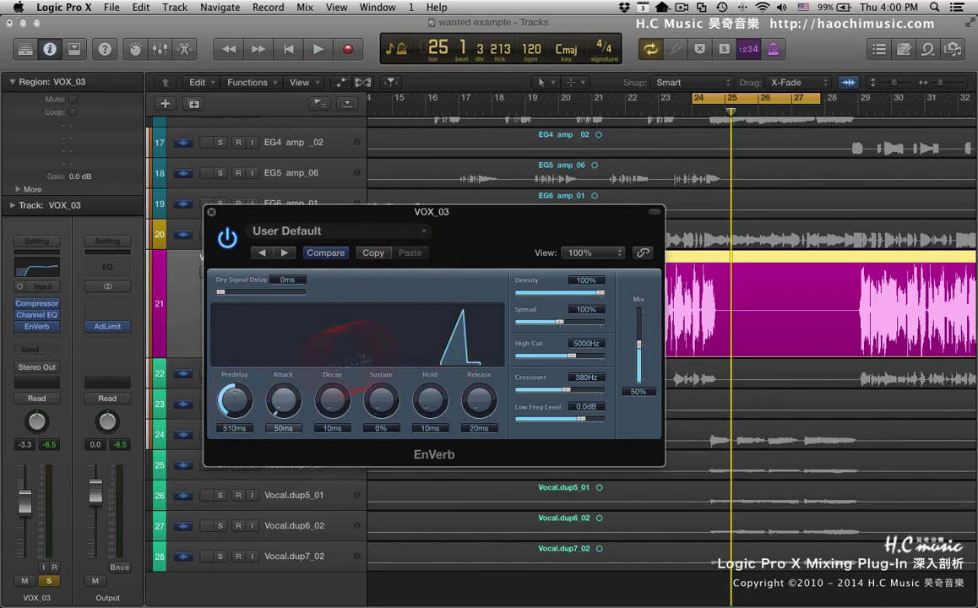
{"action": "left_click_drag", "start_coordinate": [232, 402], "coordinate": [239, 460]}
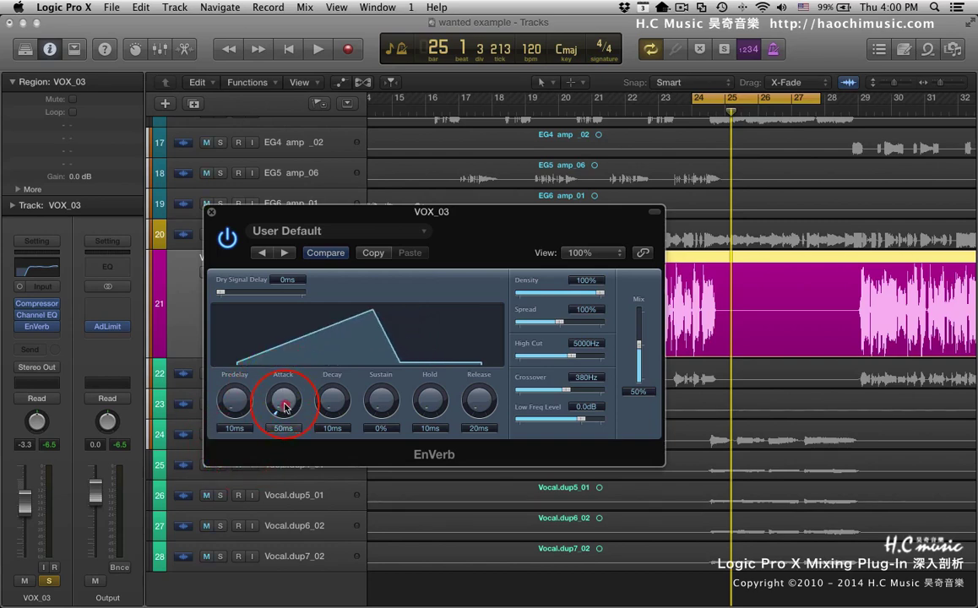
Step: Try EnVerb's Attack at 60 ms and 40 ms, and raise it to 220 ms
{"action": "mouse_move", "coordinate": [284, 406]}
{"action": "left_mouse_down"}
{"action": "mouse_move", "coordinate": [280, 400]}
{"action": "mouse_move", "coordinate": [287, 413]}
{"action": "mouse_move", "coordinate": [280, 400]}
{"action": "left_mouse_up"}
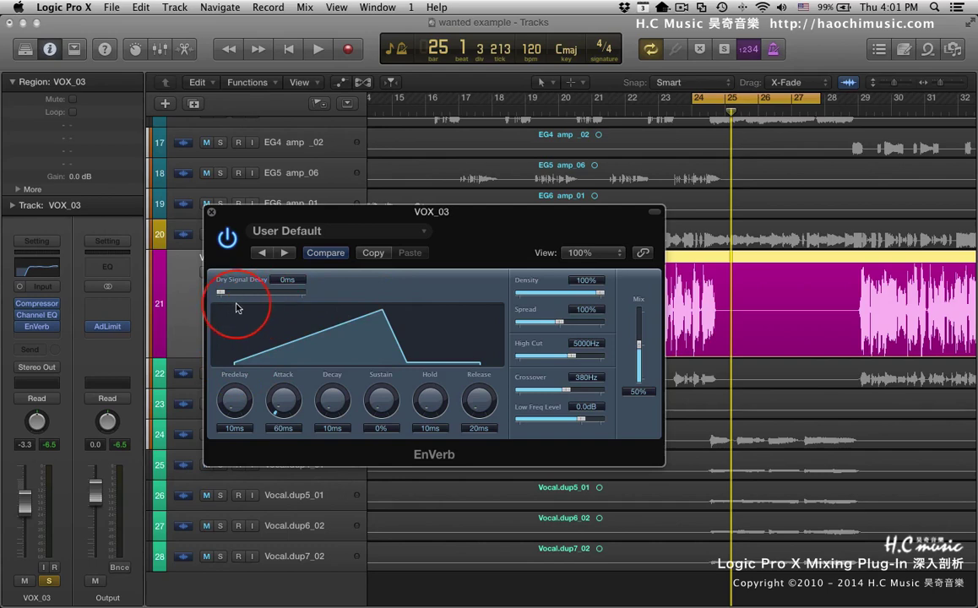
{"action": "left_click_drag", "start_coordinate": [282, 400], "coordinate": [283, 404]}
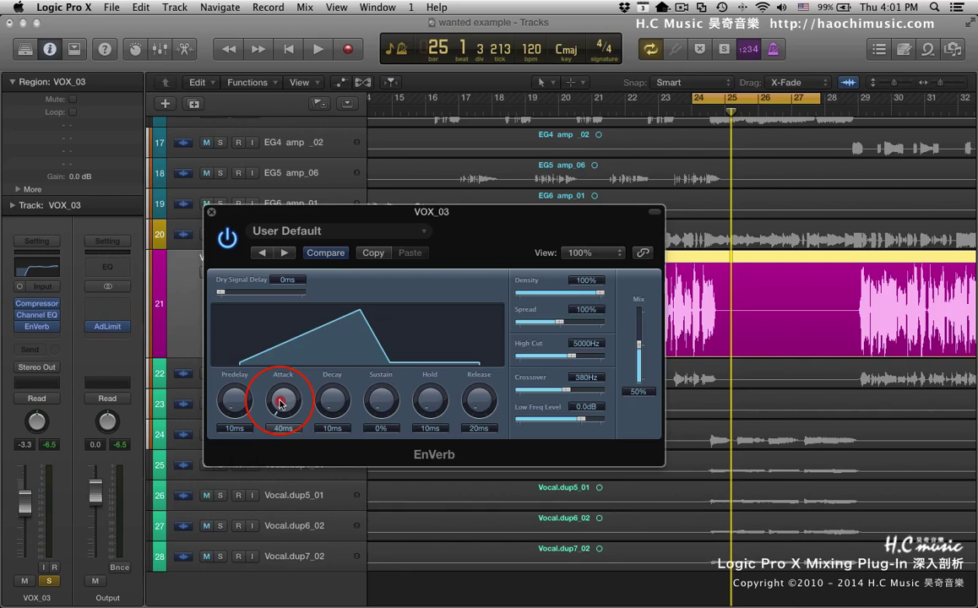
{"action": "left_click_drag", "start_coordinate": [280, 404], "coordinate": [283, 387]}
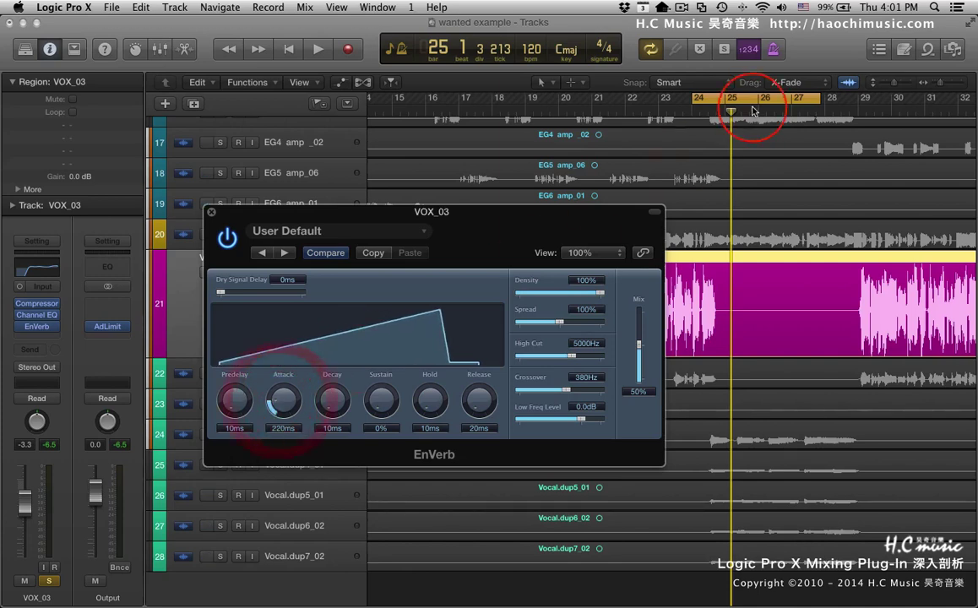
Step: Shorten the cycle range slightly at its start and audition the vocal with Predelay at 210 ms and Attack at 340 ms
{"action": "left_click_drag", "start_coordinate": [693, 99], "coordinate": [701, 98]}
{"action": "left_click_drag", "start_coordinate": [239, 409], "coordinate": [288, 388]}
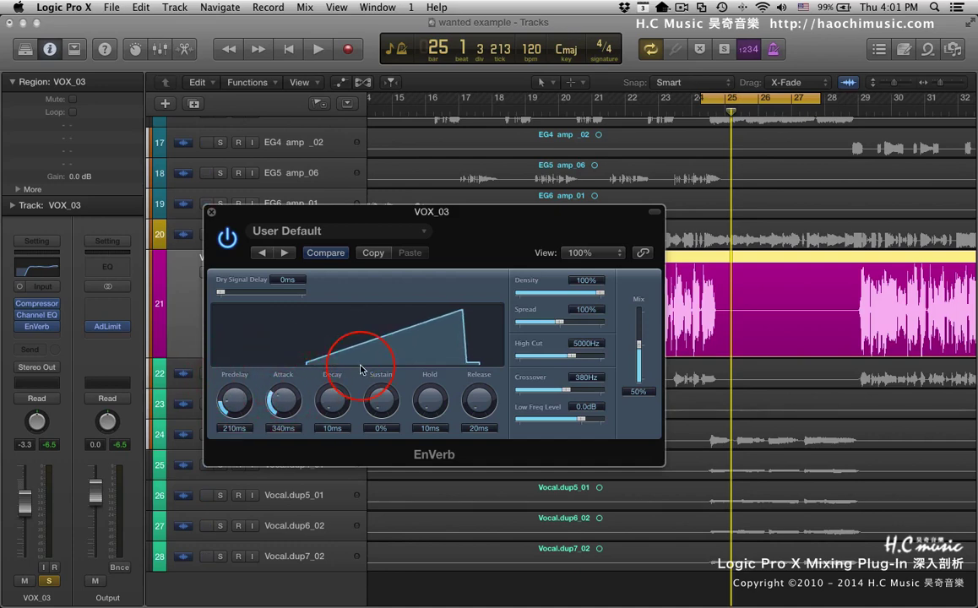
{"action": "key", "text": "space"}
{"action": "key", "text": "space"}
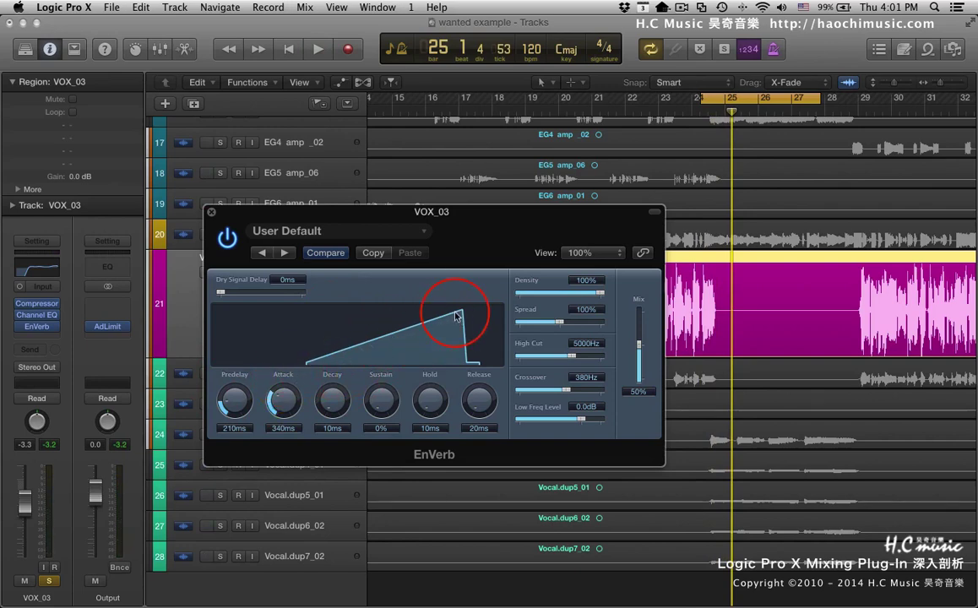
Step: Audition the cycled vocal with EnVerb's Predelay at 370 ms, and again with Attack raised to 880 ms
{"action": "left_click_drag", "start_coordinate": [231, 404], "coordinate": [232, 388]}
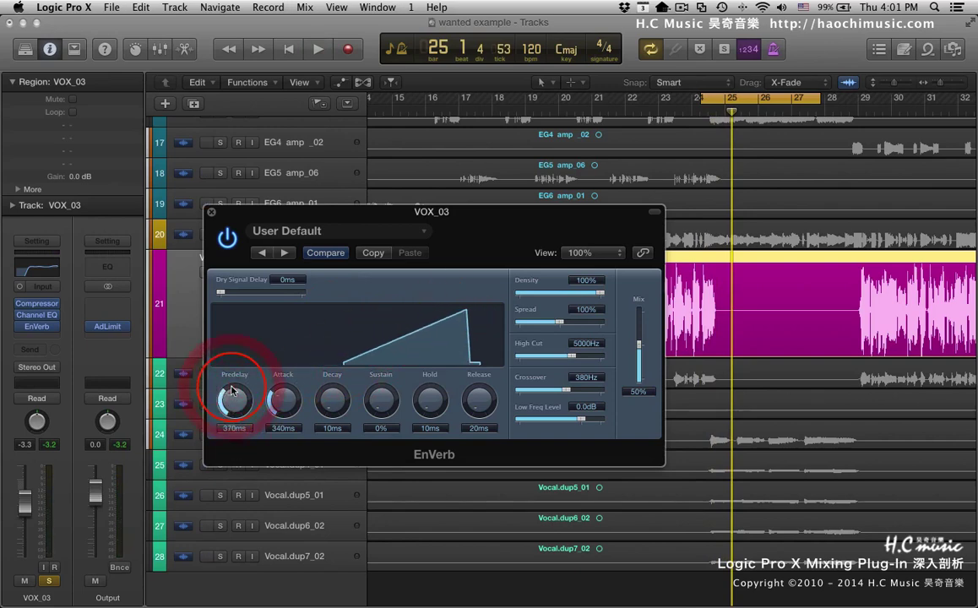
{"action": "key", "text": "space"}
{"action": "key", "text": "space"}
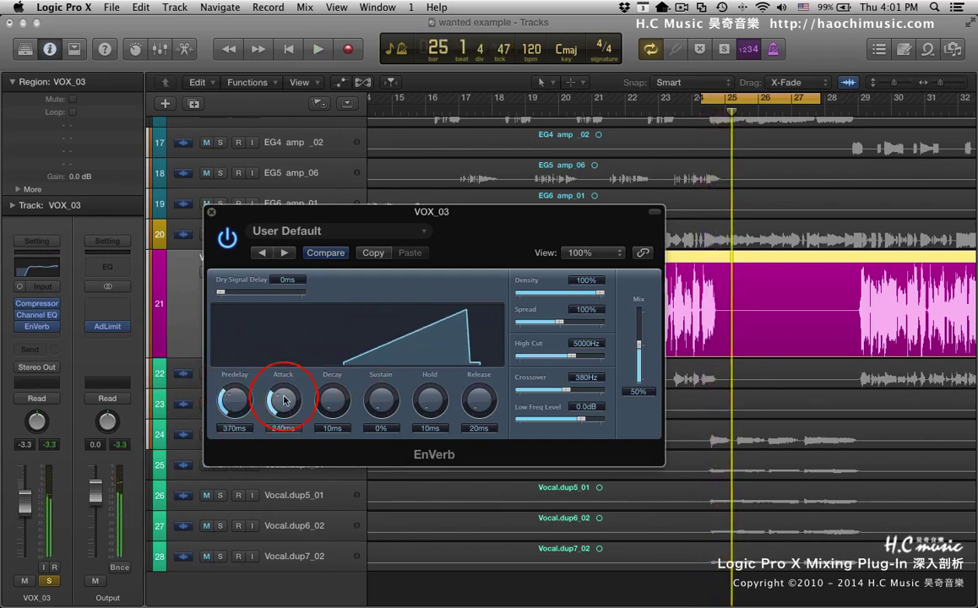
{"action": "left_click_drag", "start_coordinate": [284, 398], "coordinate": [284, 349]}
{"action": "left_click", "coordinate": [249, 437]}
{"action": "key", "text": "space"}
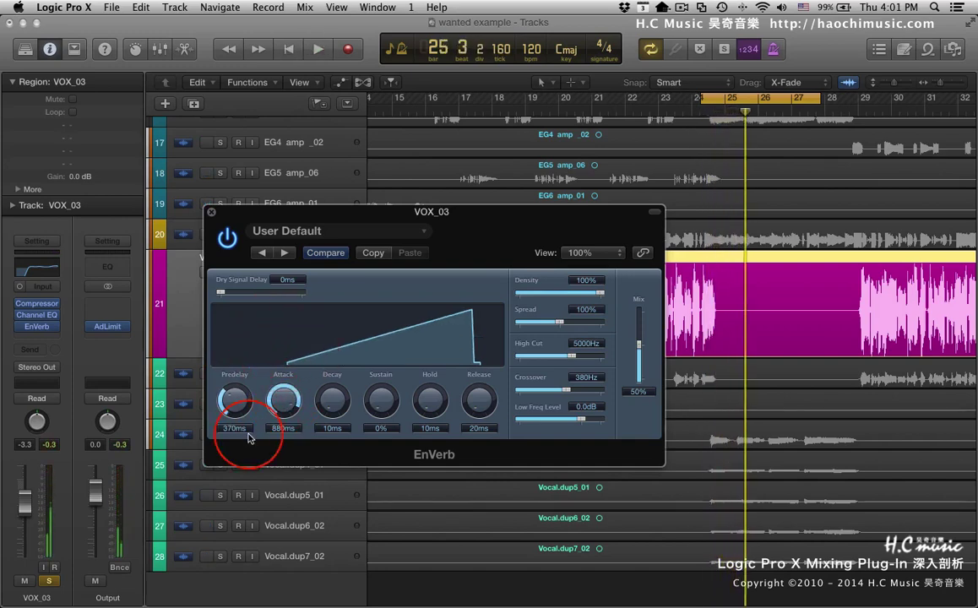
{"action": "key", "text": "space"}
Step: Lower EnVerb's Attack to 160 ms and its Predelay to 70 ms
{"action": "left_click", "coordinate": [285, 400]}
{"action": "left_click_drag", "start_coordinate": [284, 400], "coordinate": [287, 427]}
{"action": "left_click_drag", "start_coordinate": [234, 401], "coordinate": [280, 453]}
{"action": "left_click", "coordinate": [237, 405]}
{"action": "left_click_drag", "start_coordinate": [237, 405], "coordinate": [240, 410]}
Step: Try EnVerb's Decay at 120 ms, settle it at 290 ms and raise Sustain to 23%
{"action": "left_click", "coordinate": [329, 410]}
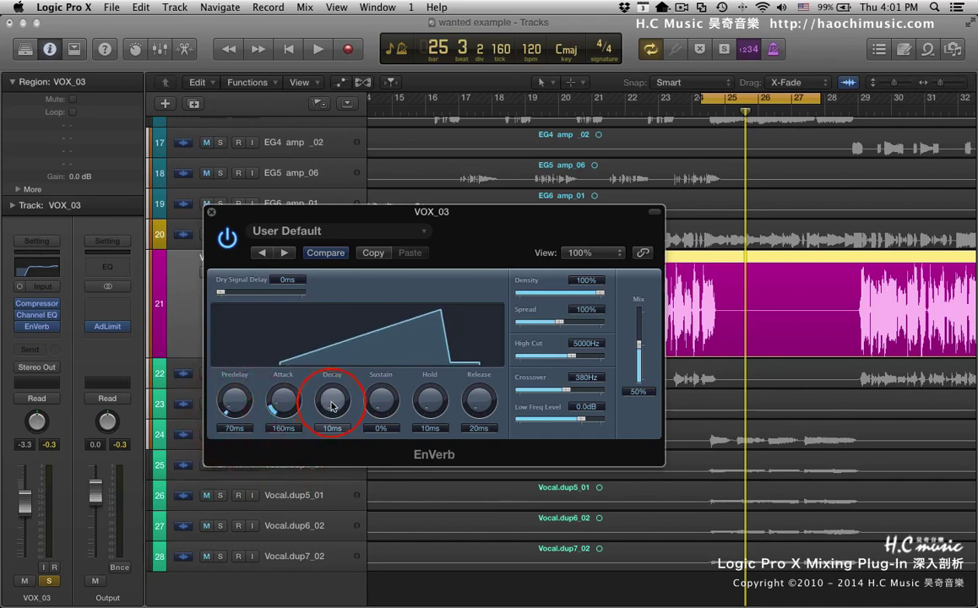
{"action": "left_click_drag", "start_coordinate": [332, 406], "coordinate": [332, 395]}
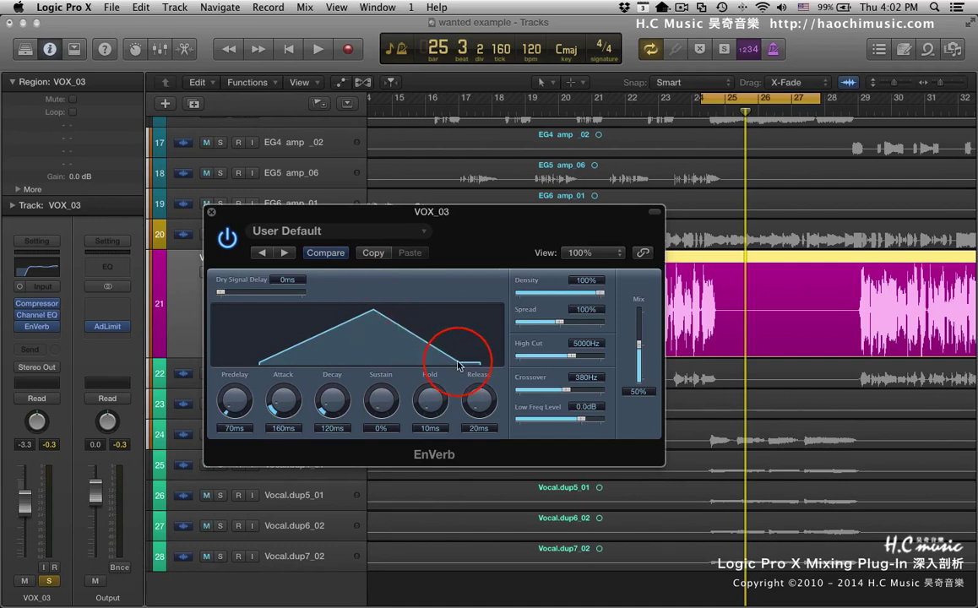
{"action": "left_click_drag", "start_coordinate": [332, 399], "coordinate": [376, 396]}
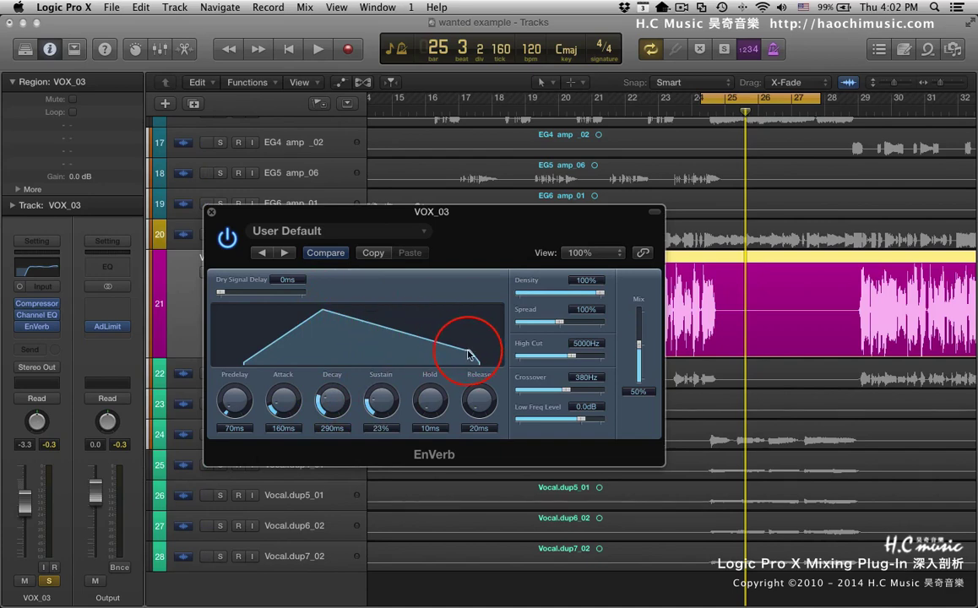
Step: Audition the cycled vocal with EnVerb's Sustain at 100%
{"action": "left_click_drag", "start_coordinate": [393, 391], "coordinate": [373, 321]}
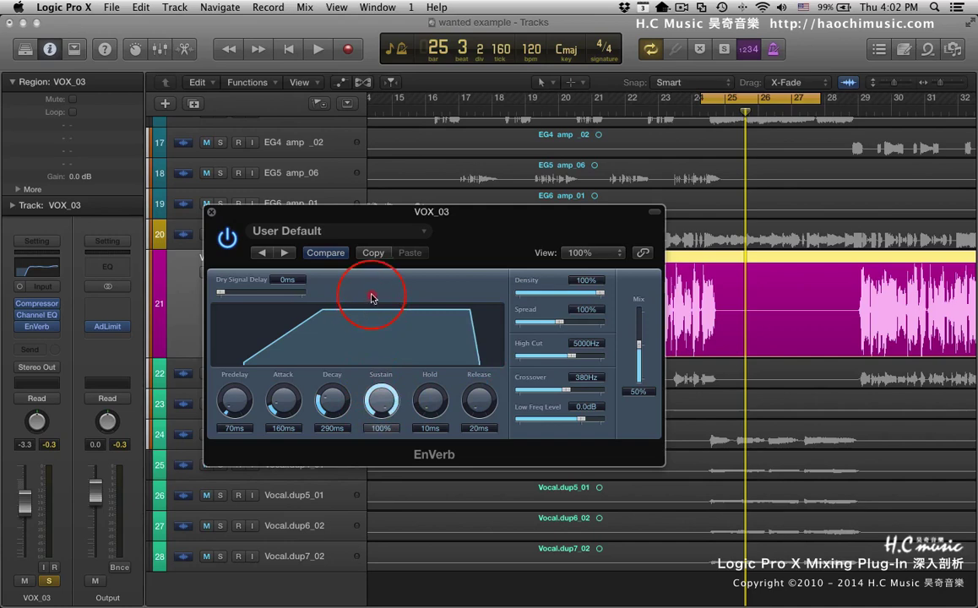
{"action": "key", "text": "space"}
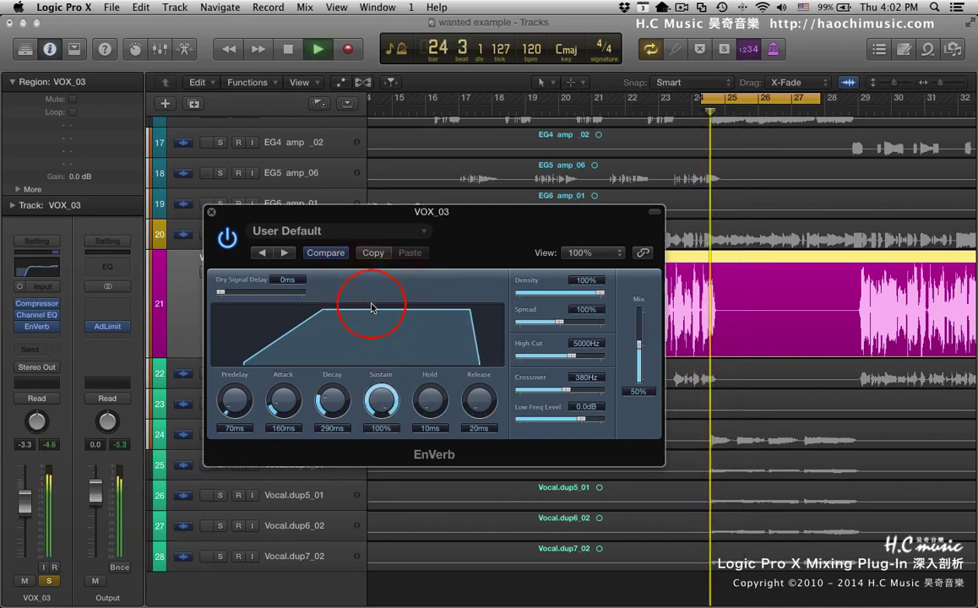
{"action": "key", "text": "space"}
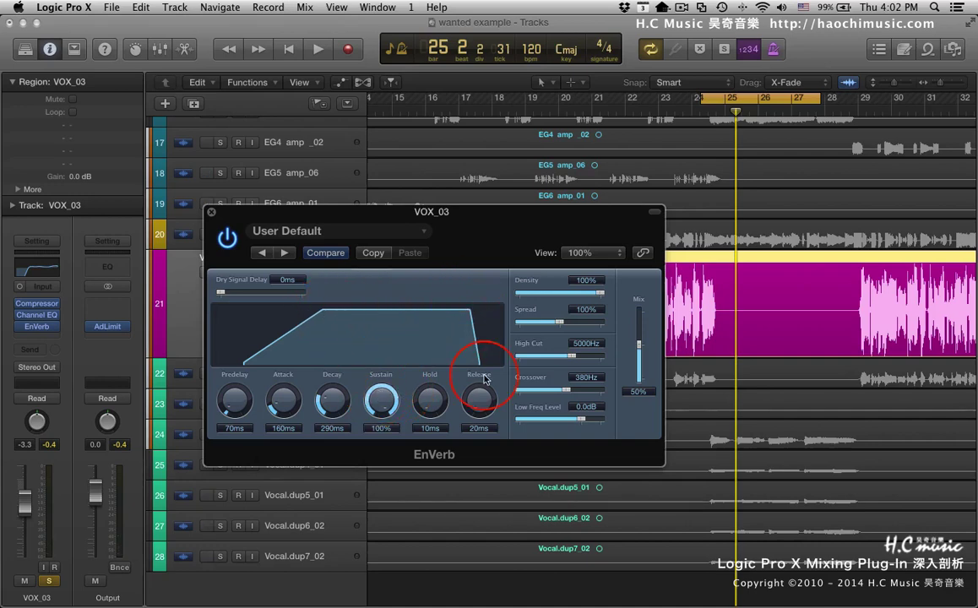
Step: Set EnVerb's Sustain to 28% and audition the cycled vocal
{"action": "left_click_drag", "start_coordinate": [381, 403], "coordinate": [393, 434]}
{"action": "key", "text": "space"}
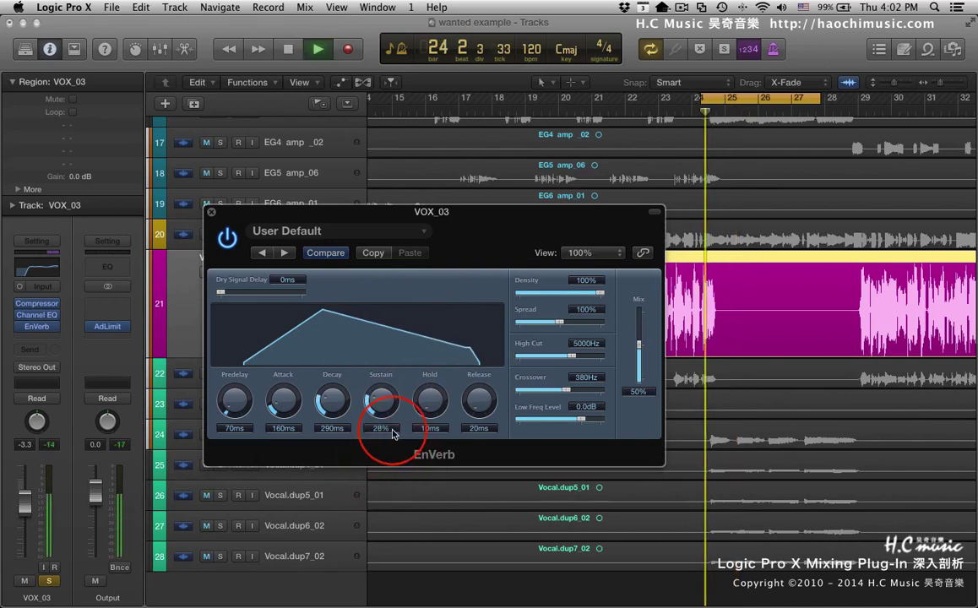
{"action": "key", "text": "space"}
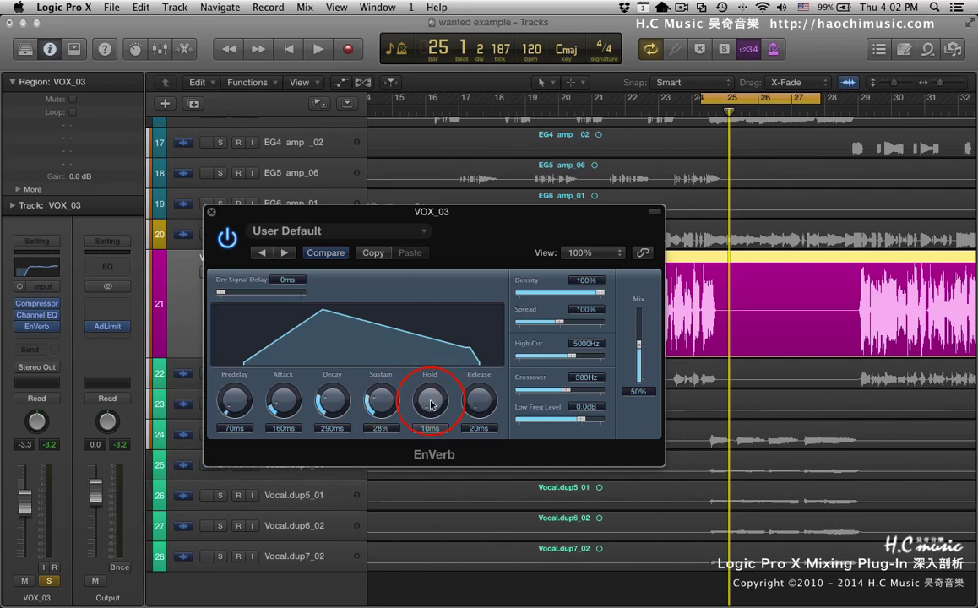
Step: Raise EnVerb's Hold to 230 ms and on to 650 ms, and audition the cycled vocal
{"action": "left_click_drag", "start_coordinate": [429, 408], "coordinate": [427, 385]}
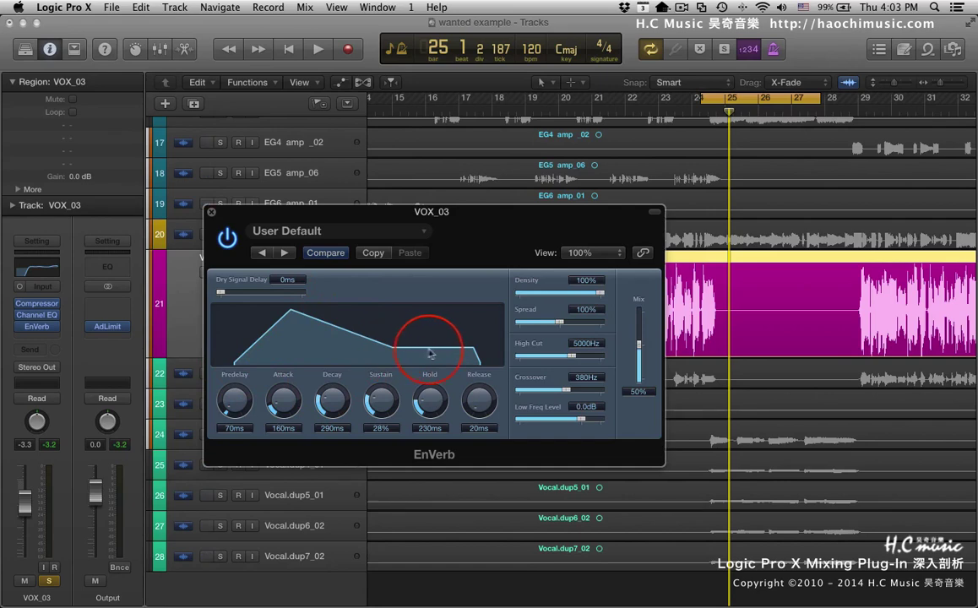
{"action": "left_click_drag", "start_coordinate": [439, 392], "coordinate": [429, 357]}
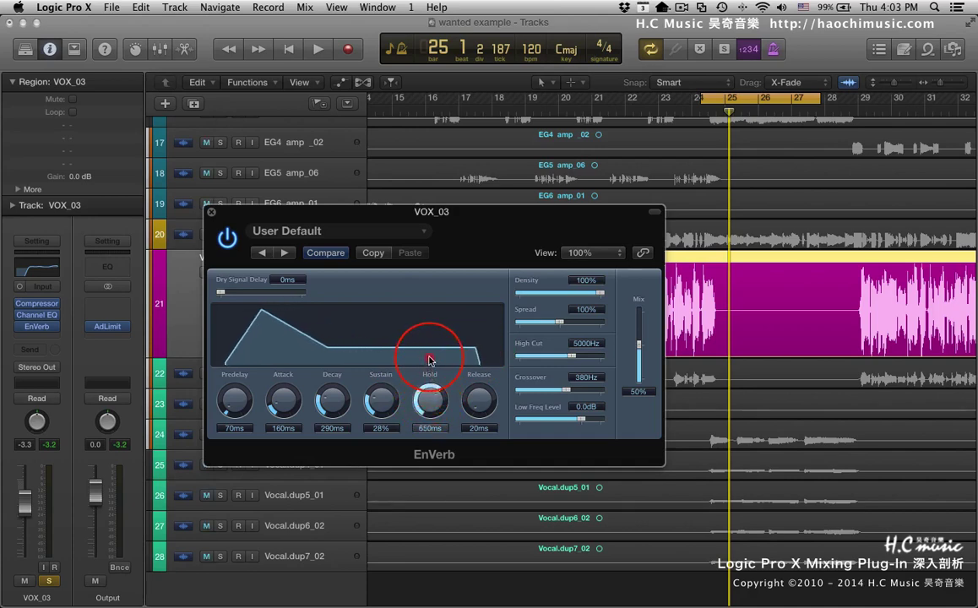
{"action": "key", "text": "space"}
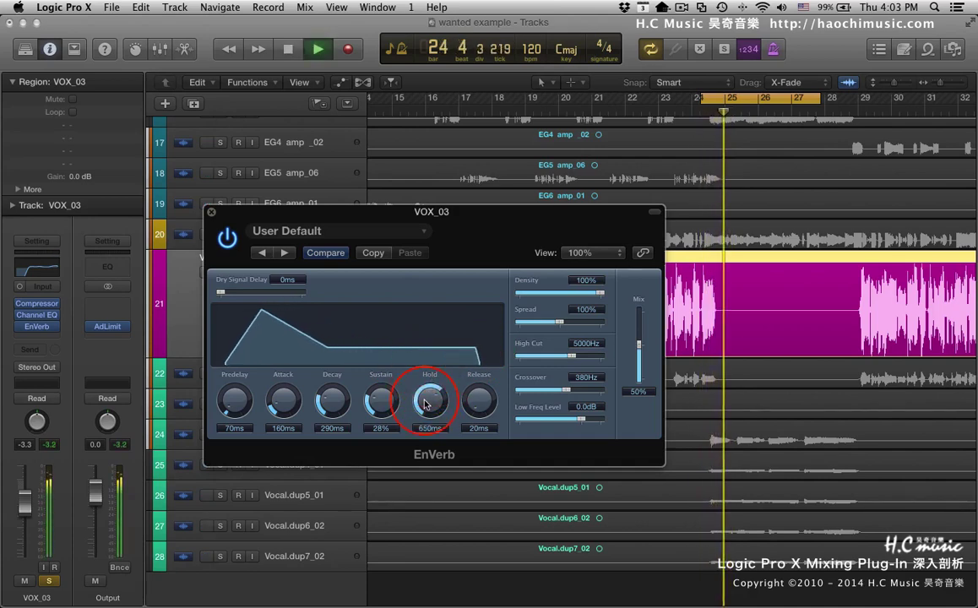
{"action": "key", "text": "space"}
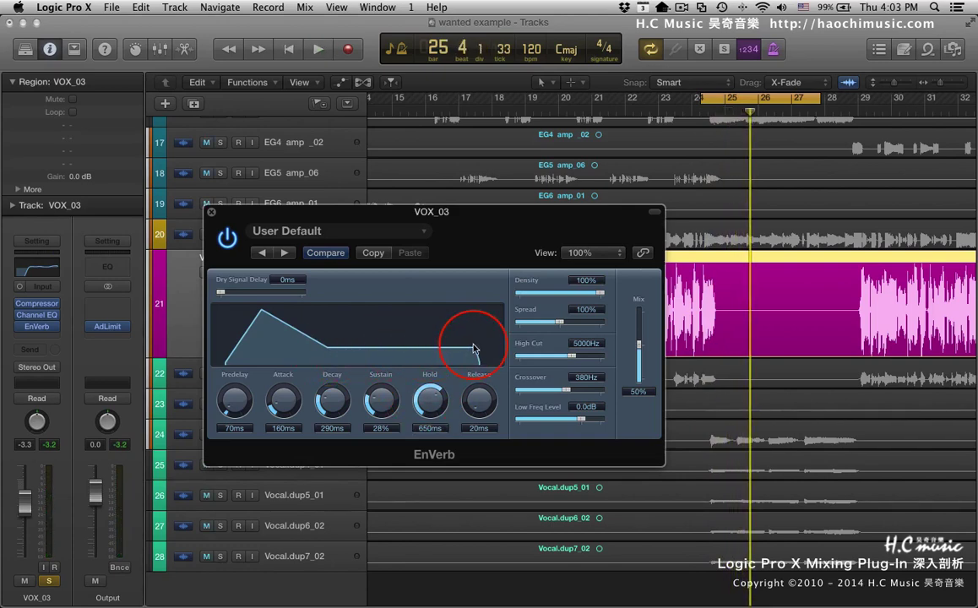
Step: Set EnVerb's Hold to 200 ms and Release to 180 ms, and audition the cycled vocal
{"action": "left_click_drag", "start_coordinate": [432, 400], "coordinate": [434, 448]}
{"action": "left_click", "coordinate": [492, 408]}
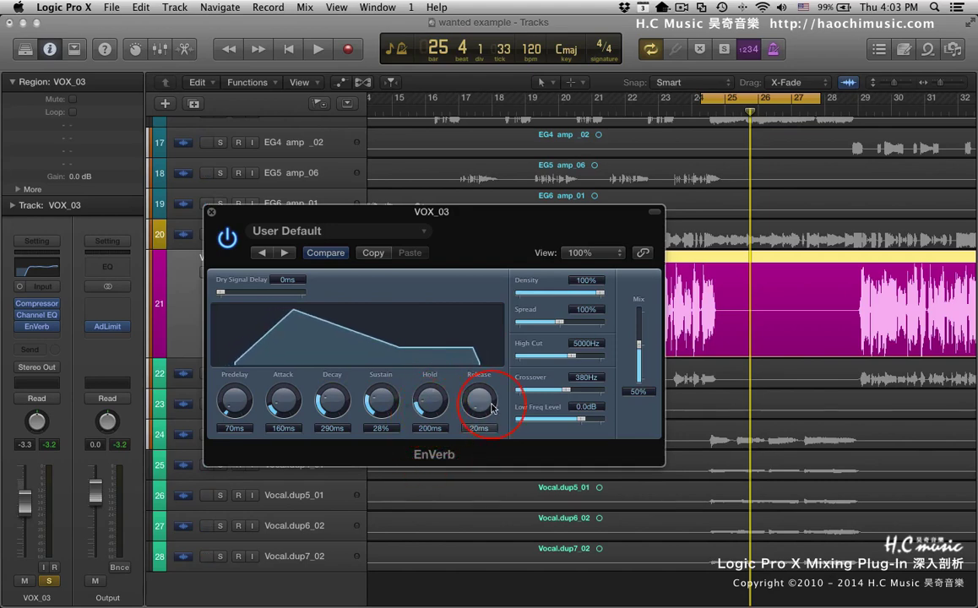
{"action": "left_click_drag", "start_coordinate": [481, 408], "coordinate": [471, 364]}
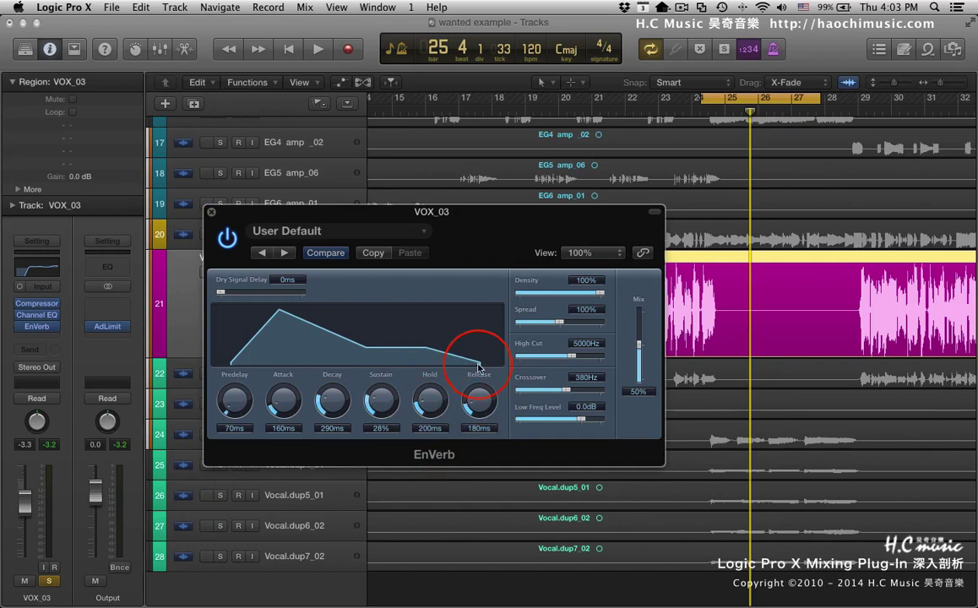
{"action": "key", "text": "space"}
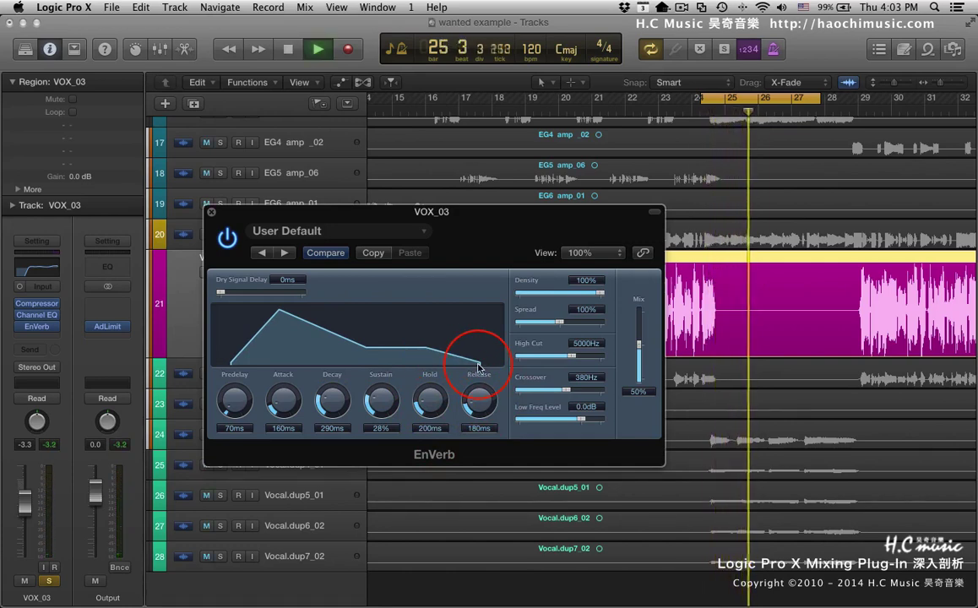
{"action": "key", "text": "space"}
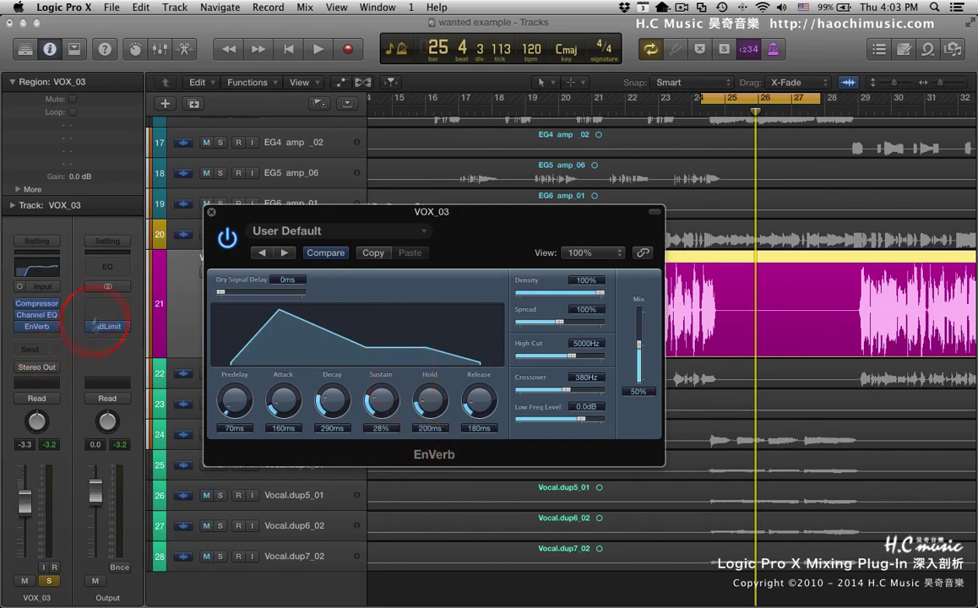
Step: Move the EnVerb window off the track headers and create a software instrument track below Vocal.dup7_02
{"action": "left_click_drag", "start_coordinate": [329, 224], "coordinate": [445, 227]}
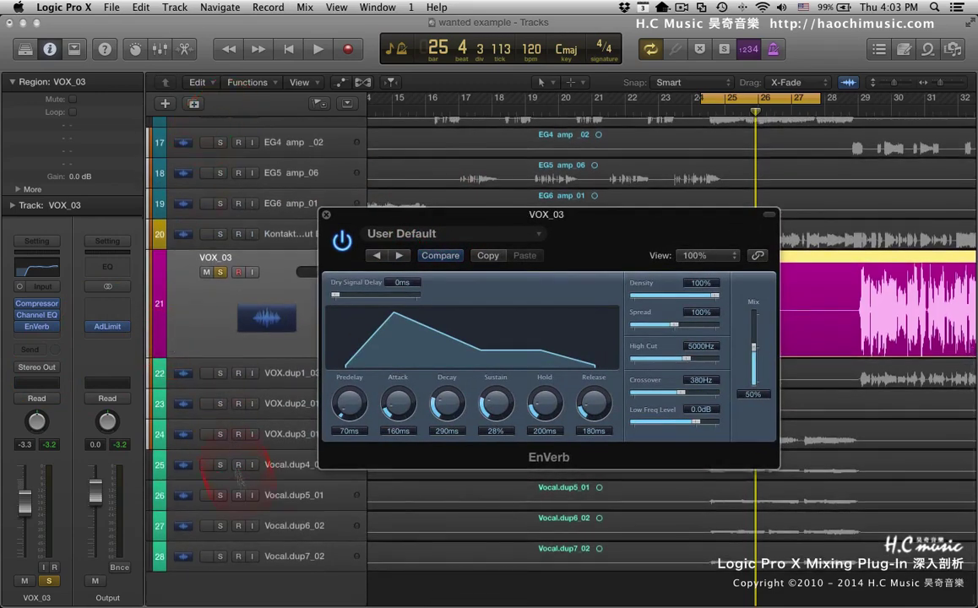
{"action": "left_click", "coordinate": [284, 556]}
{"action": "left_click", "coordinate": [165, 103]}
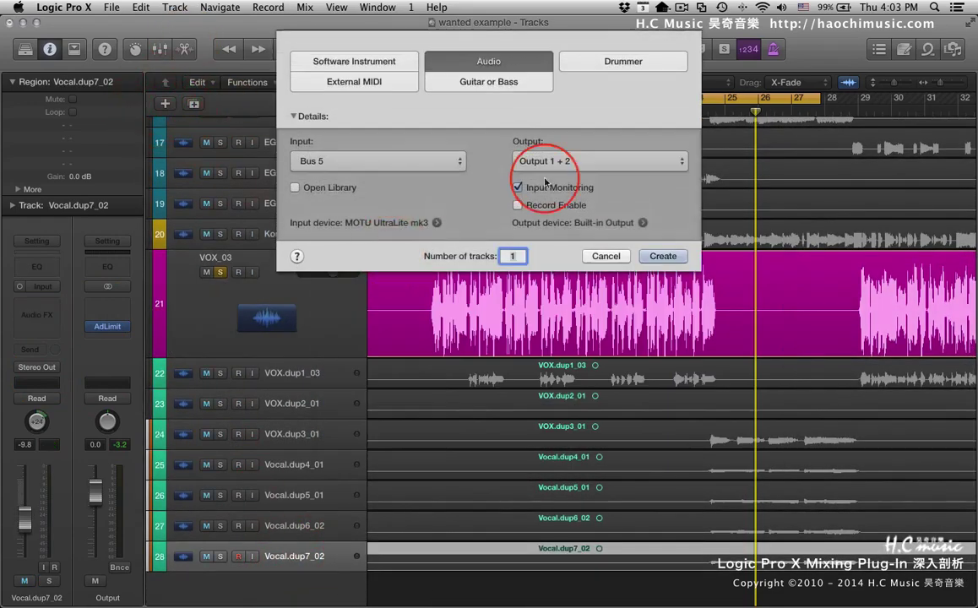
{"action": "left_click", "coordinate": [376, 61]}
{"action": "left_click", "coordinate": [663, 219]}
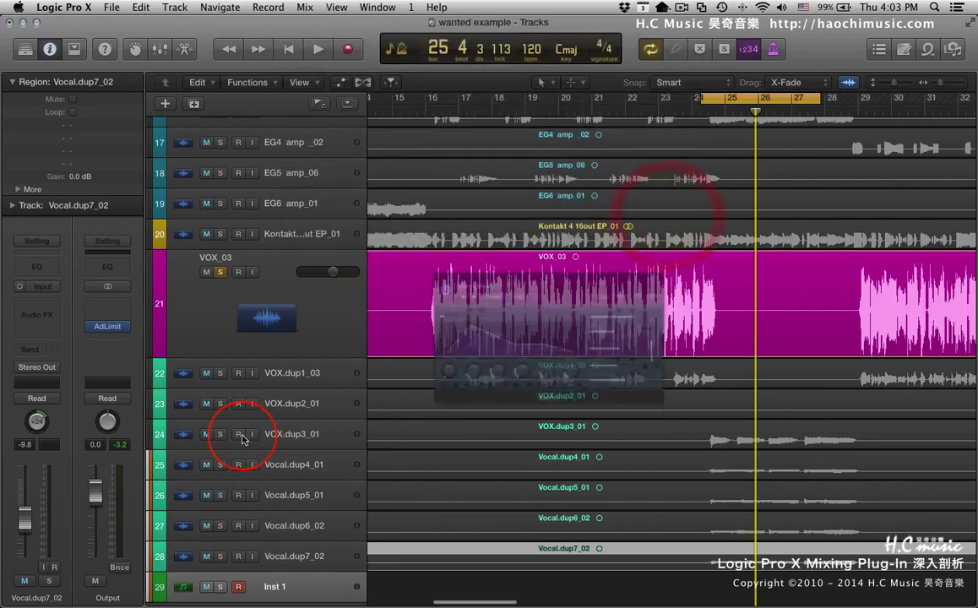
Step: Load a stereo Retro Synth on the Inst 1 track
{"action": "left_click", "coordinate": [53, 286]}
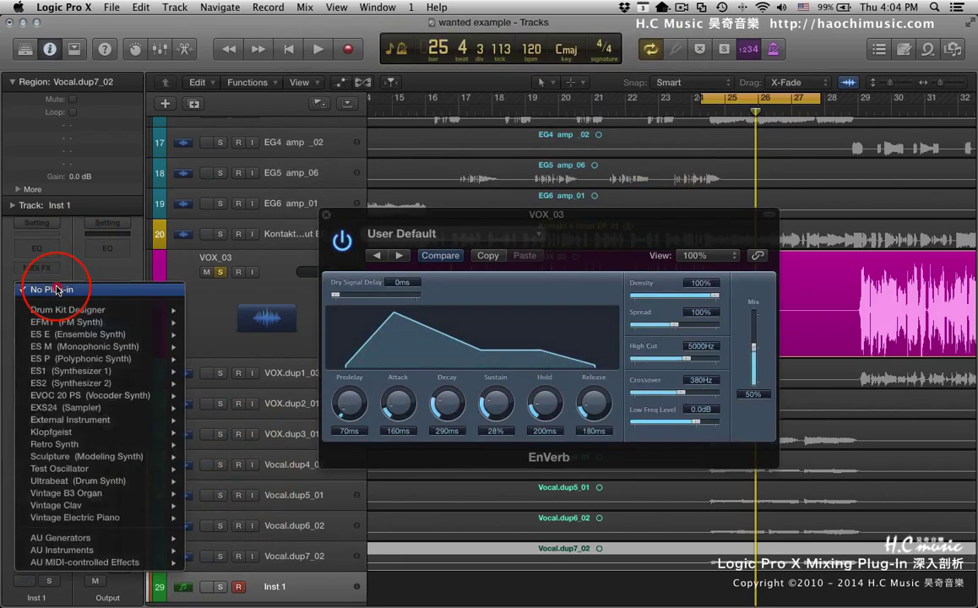
{"action": "mouse_move", "coordinate": [98, 445]}
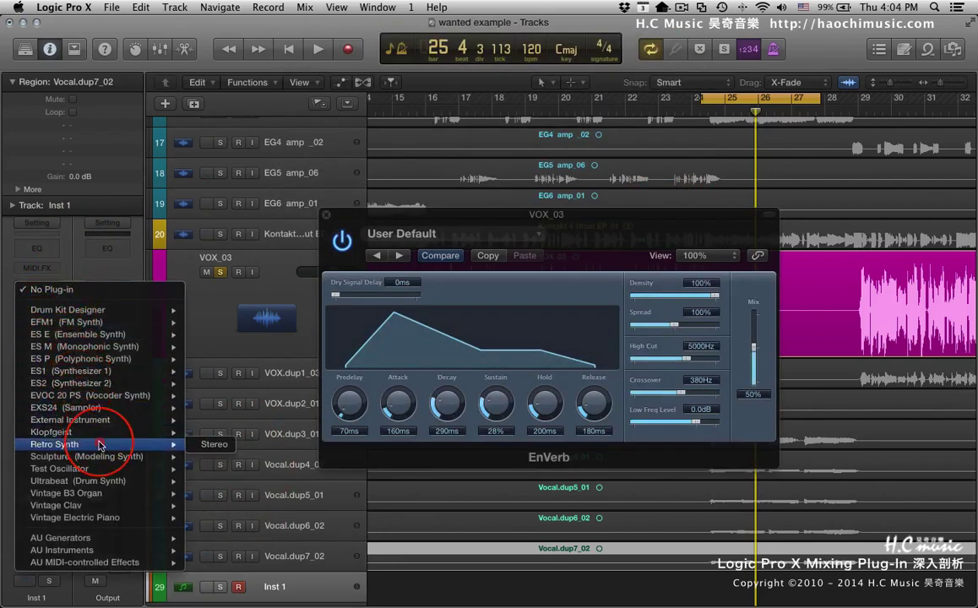
{"action": "left_click", "coordinate": [199, 445]}
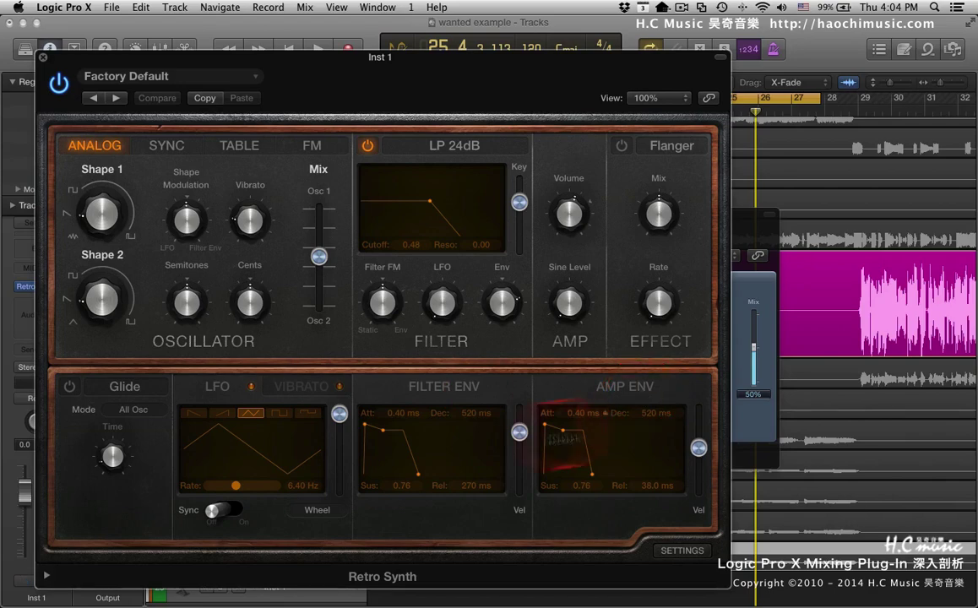
Step: Move the EnVerb window aside and shape Retro Synth's Filter Envelope to 8800 ms attack, 1800 ms decay, 0.14 sustain and 10.0 s release
{"action": "left_click_drag", "start_coordinate": [703, 225], "coordinate": [857, 147]}
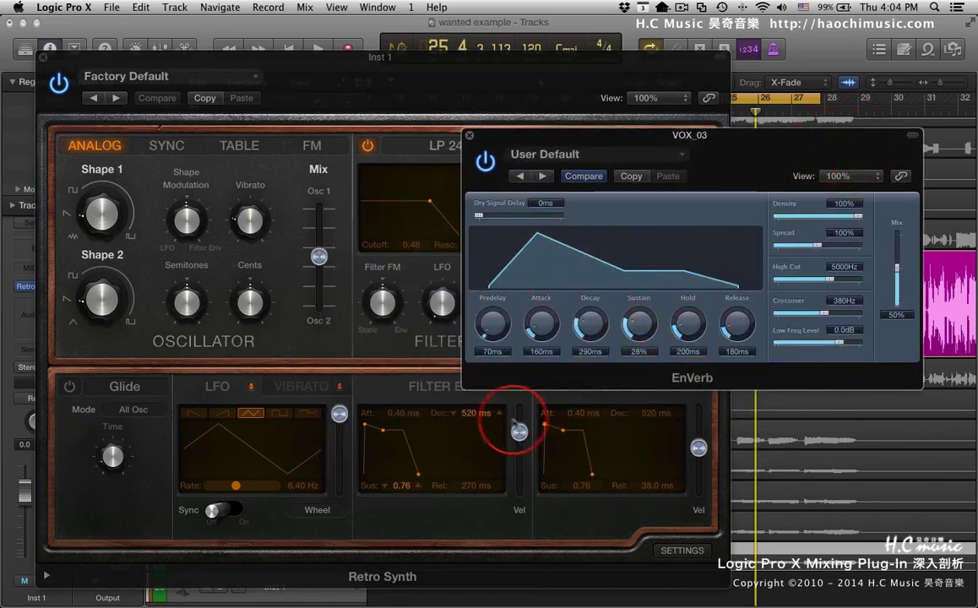
{"action": "left_click_drag", "start_coordinate": [369, 431], "coordinate": [485, 462]}
{"action": "mouse_move", "coordinate": [423, 452]}
{"action": "left_mouse_down"}
{"action": "mouse_move", "coordinate": [430, 462]}
{"action": "mouse_move", "coordinate": [400, 454]}
{"action": "mouse_move", "coordinate": [426, 454]}
{"action": "left_mouse_up"}
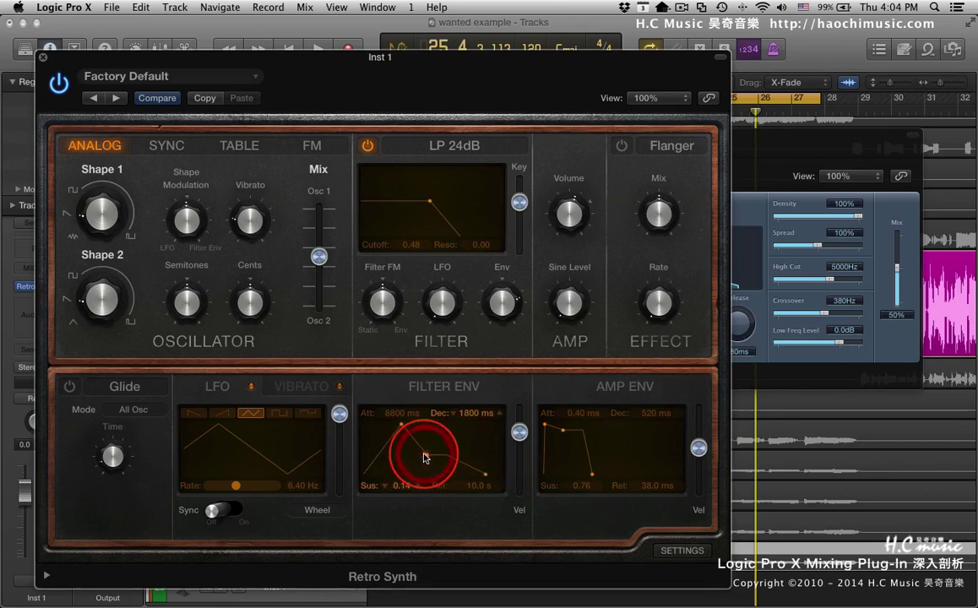
Step: Close the Retro Synth window, leaving EnVerb open, and move EnVerb closer to the track headers
{"action": "left_click", "coordinate": [777, 156]}
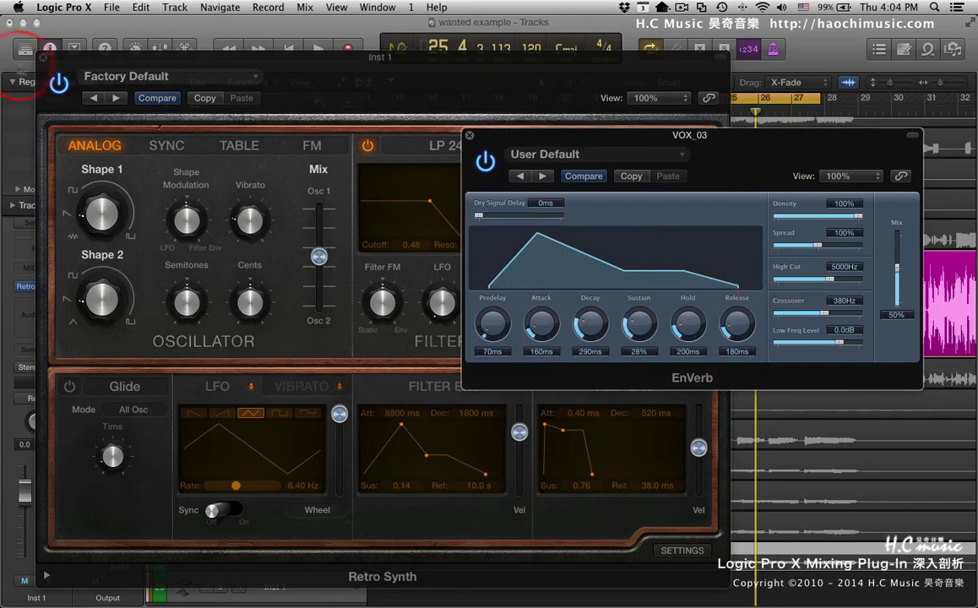
{"action": "left_click", "coordinate": [43, 58]}
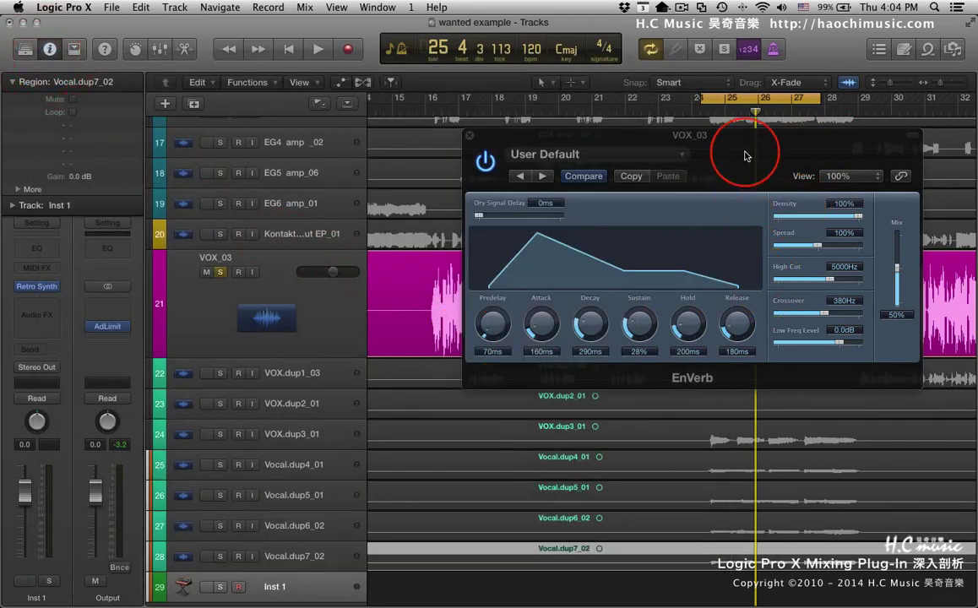
{"action": "left_click_drag", "start_coordinate": [745, 155], "coordinate": [599, 179]}
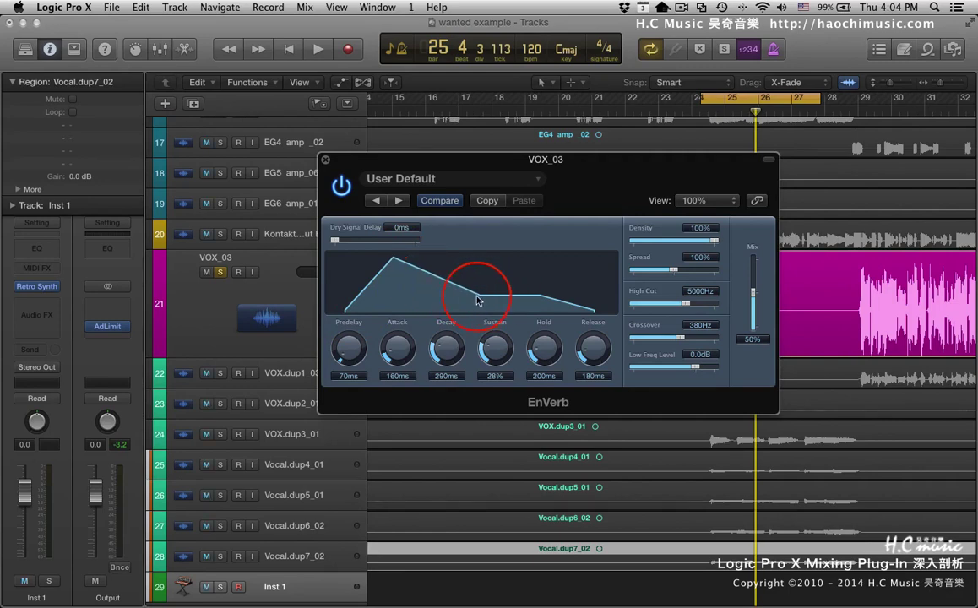
Step: Set EnVerb's Sustain to 37%, Hold to 480 ms and Mix to 100%, and audition the cycled vocal
{"action": "left_click_drag", "start_coordinate": [494, 346], "coordinate": [543, 296]}
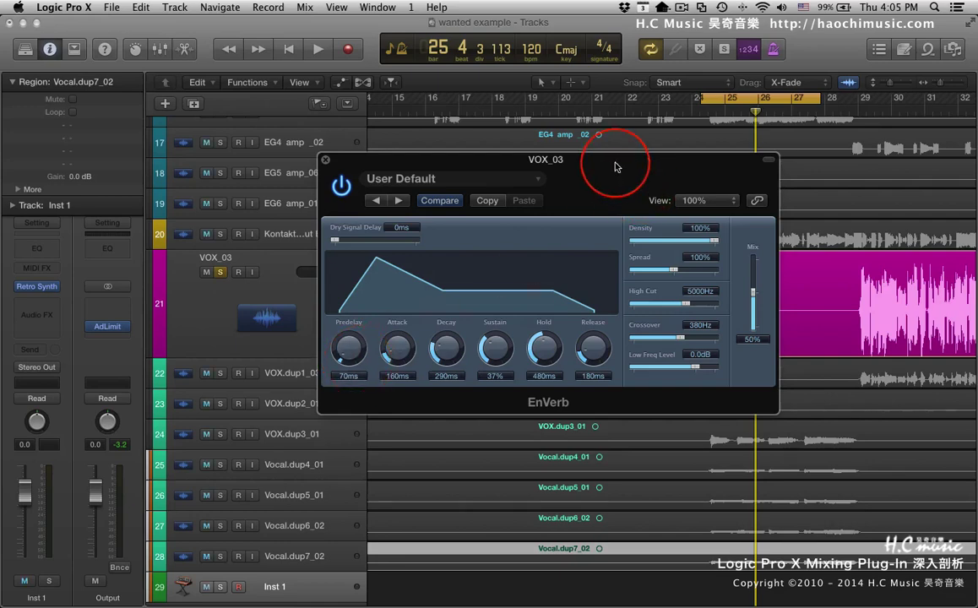
{"action": "left_click_drag", "start_coordinate": [616, 167], "coordinate": [512, 167]}
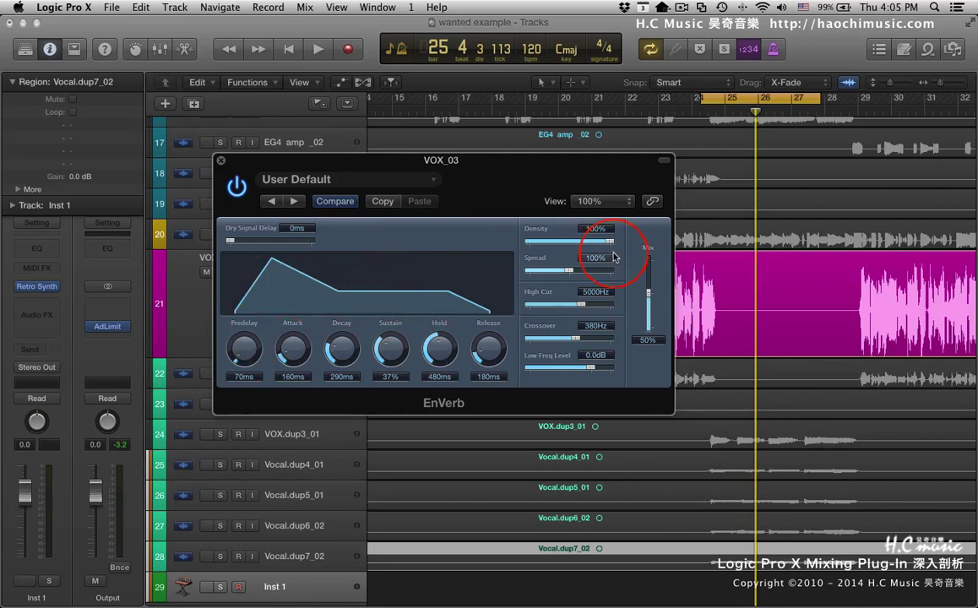
{"action": "left_click_drag", "start_coordinate": [649, 295], "coordinate": [649, 235]}
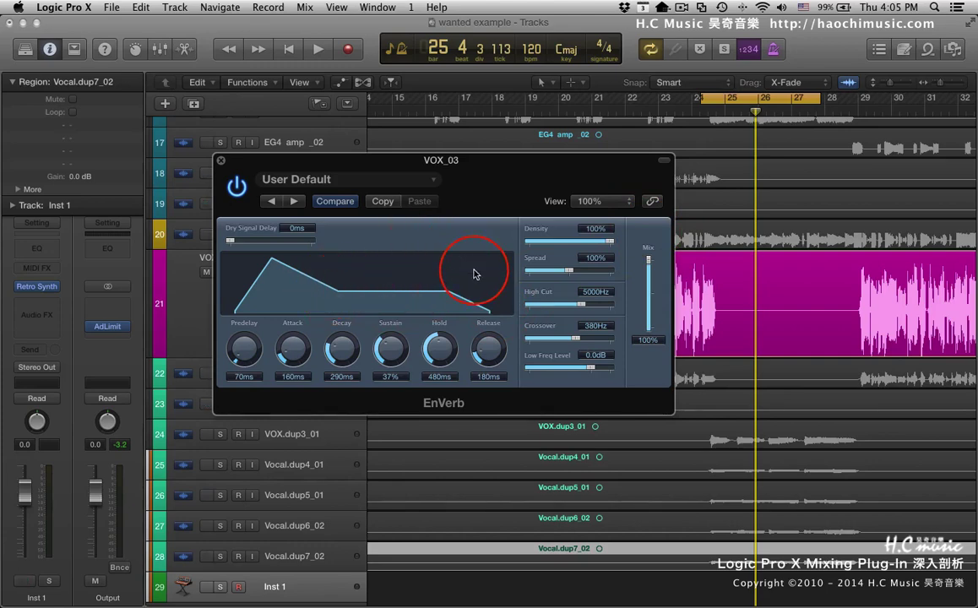
{"action": "key", "text": "space"}
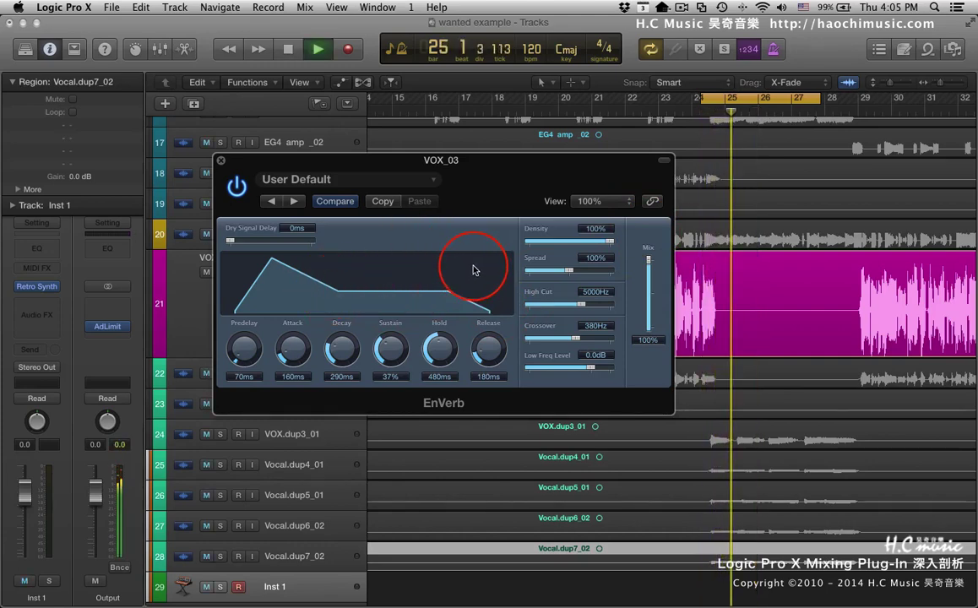
{"action": "key", "text": "space"}
Step: Shorten EnVerb's envelope to 30 ms Decay, 20% Sustain and 120 ms Hold, and audition the vocal
{"action": "left_click_drag", "start_coordinate": [439, 346], "coordinate": [437, 376]}
{"action": "left_click_drag", "start_coordinate": [390, 346], "coordinate": [339, 376]}
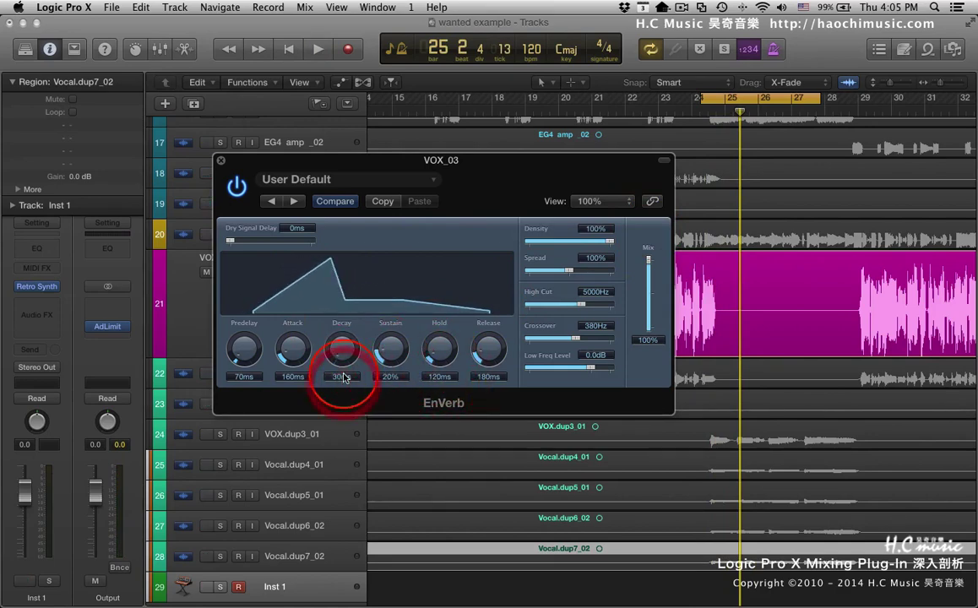
{"action": "key", "text": "space"}
{"action": "key", "text": "space"}
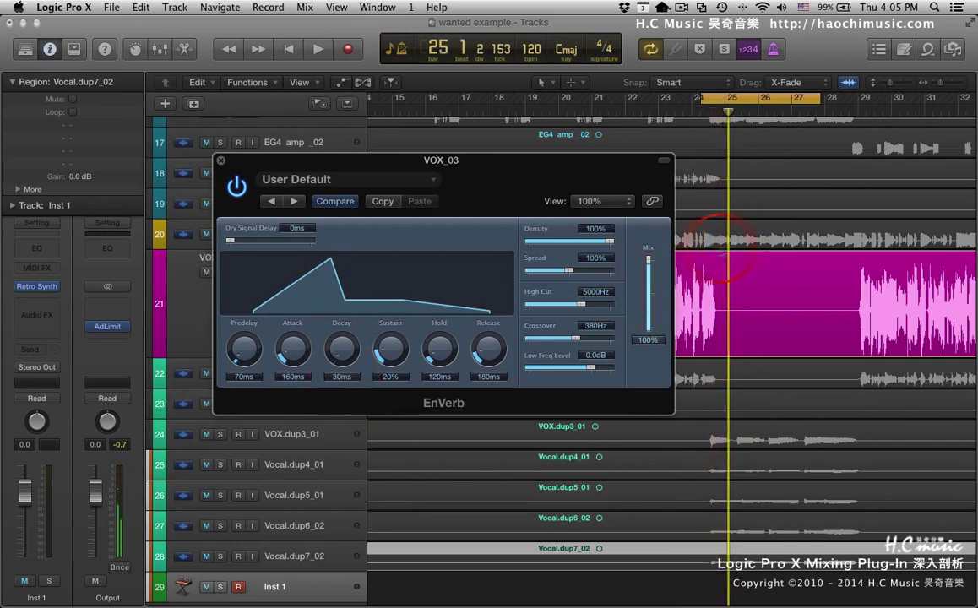
Step: Set High Cut to 2800 Hz, Crossover to 450 Hz and Low Freq Level to +12.0 dB, auditioning the vocal
{"action": "left_click_drag", "start_coordinate": [581, 304], "coordinate": [564, 307]}
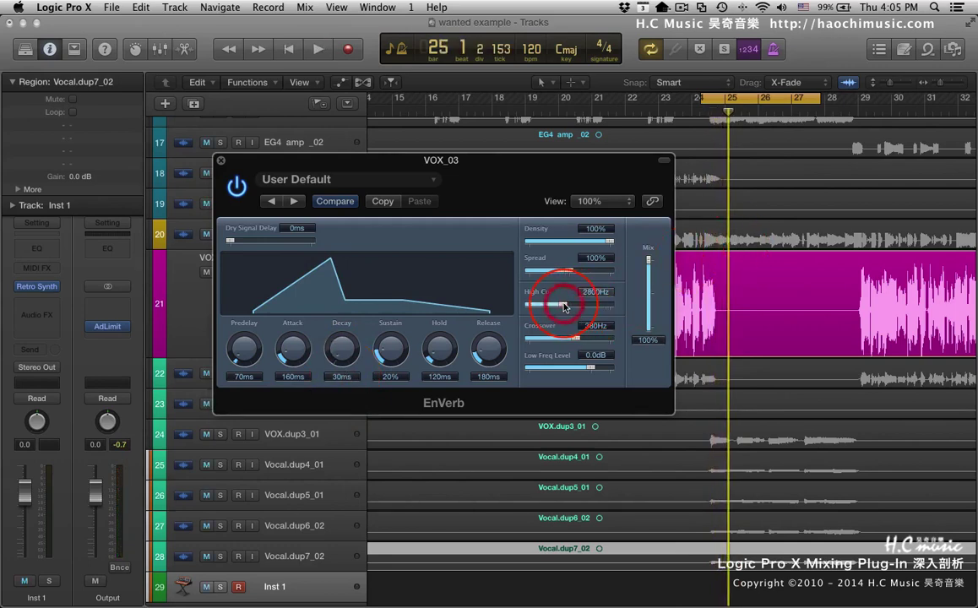
{"action": "key", "text": "space"}
{"action": "left_click", "coordinate": [573, 341]}
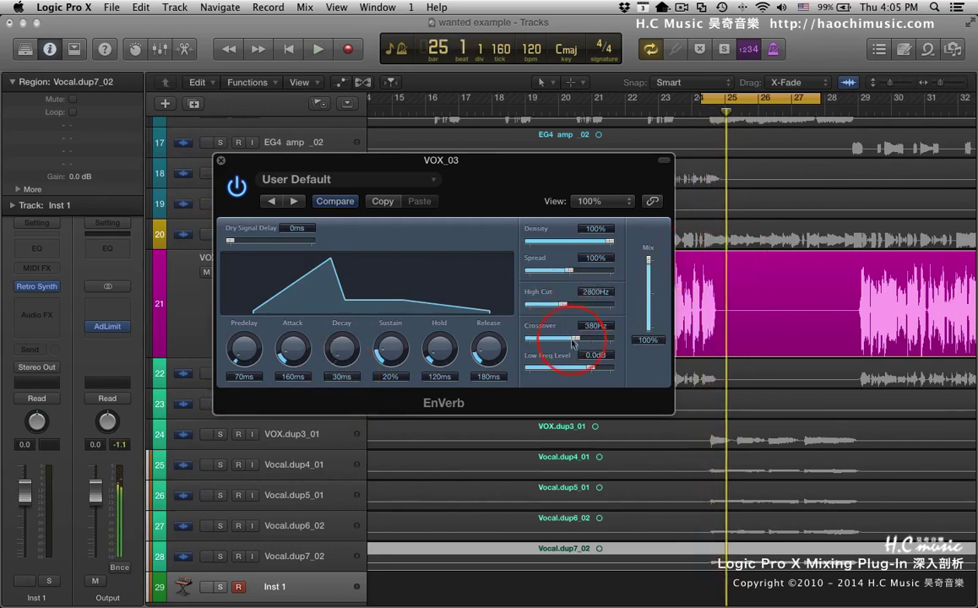
{"action": "left_click_drag", "start_coordinate": [576, 340], "coordinate": [614, 371]}
{"action": "left_click", "coordinate": [593, 372]}
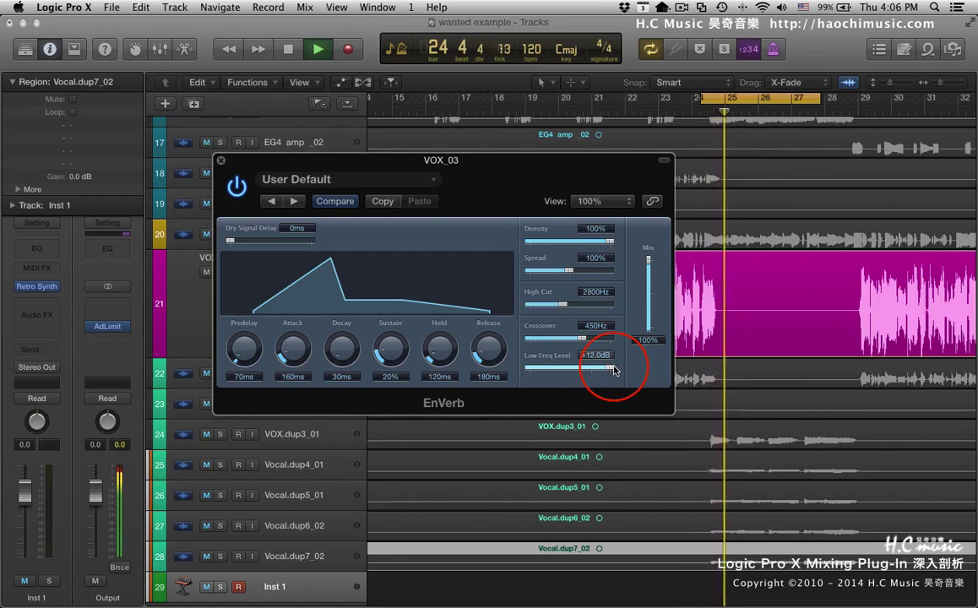
{"action": "key", "text": "space"}
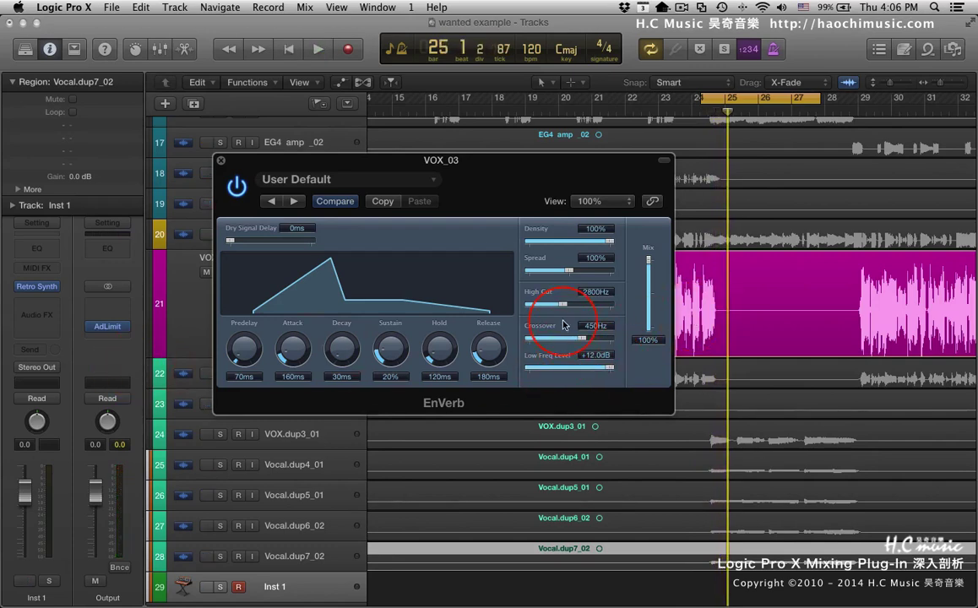
Step: Reduce Spread to 0% and Low Freq Level to -10.5 dB, and audition the cycled vocal
{"action": "left_click_drag", "start_coordinate": [571, 271], "coordinate": [460, 262]}
{"action": "mouse_move", "coordinate": [607, 369]}
{"action": "left_mouse_down"}
{"action": "mouse_move", "coordinate": [571, 371]}
{"action": "mouse_move", "coordinate": [600, 373]}
{"action": "left_mouse_up"}
{"action": "key", "text": "space"}
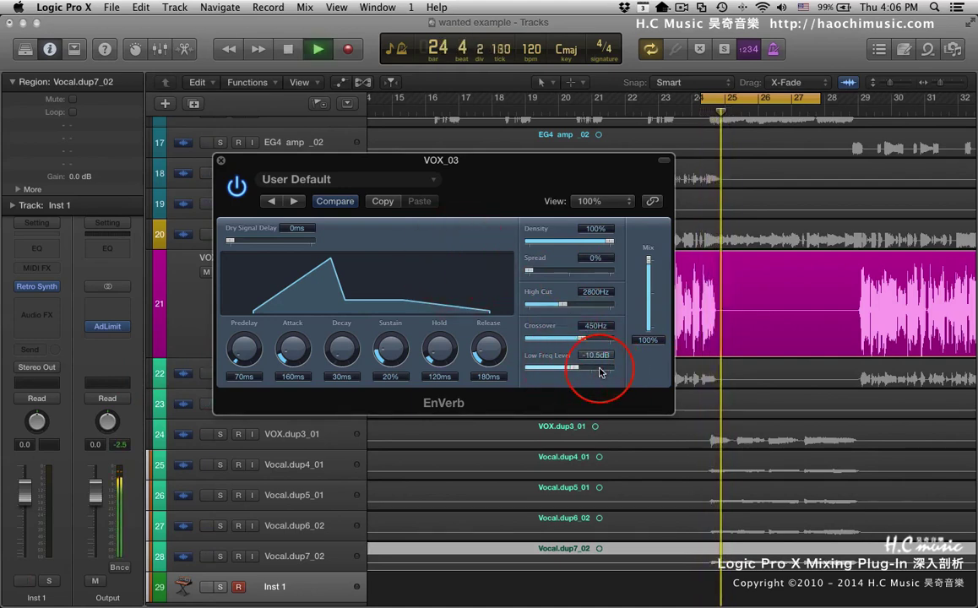
{"action": "key", "text": "space"}
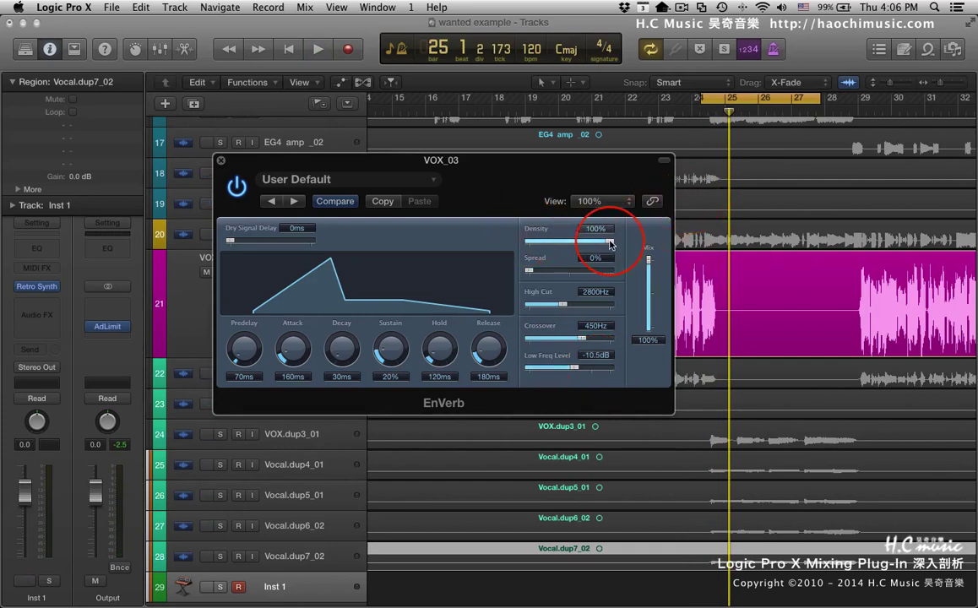
Step: Lower the reverb's Density to 54% and audition the vocal
{"action": "left_click_drag", "start_coordinate": [611, 244], "coordinate": [576, 244]}
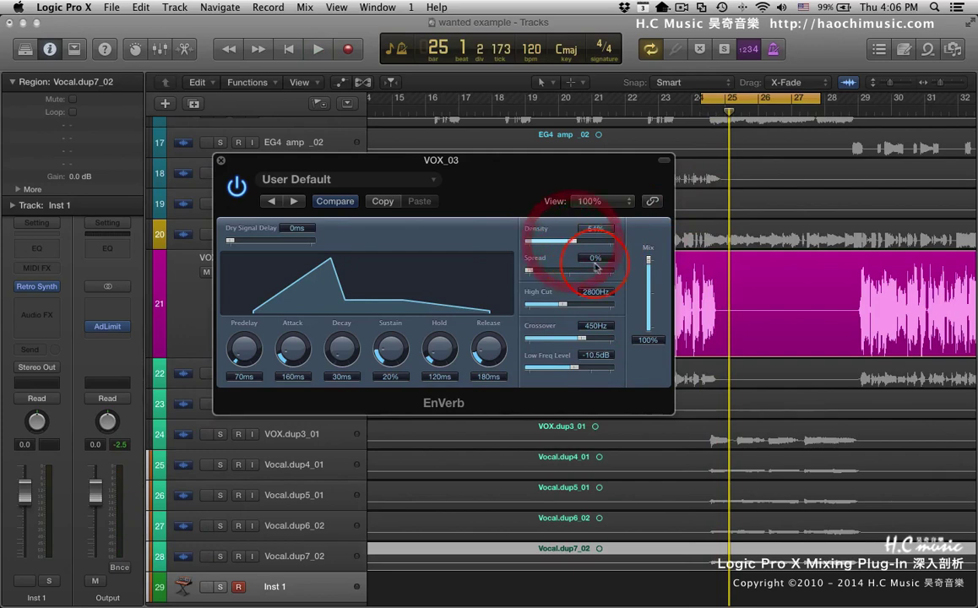
{"action": "key", "text": "space"}
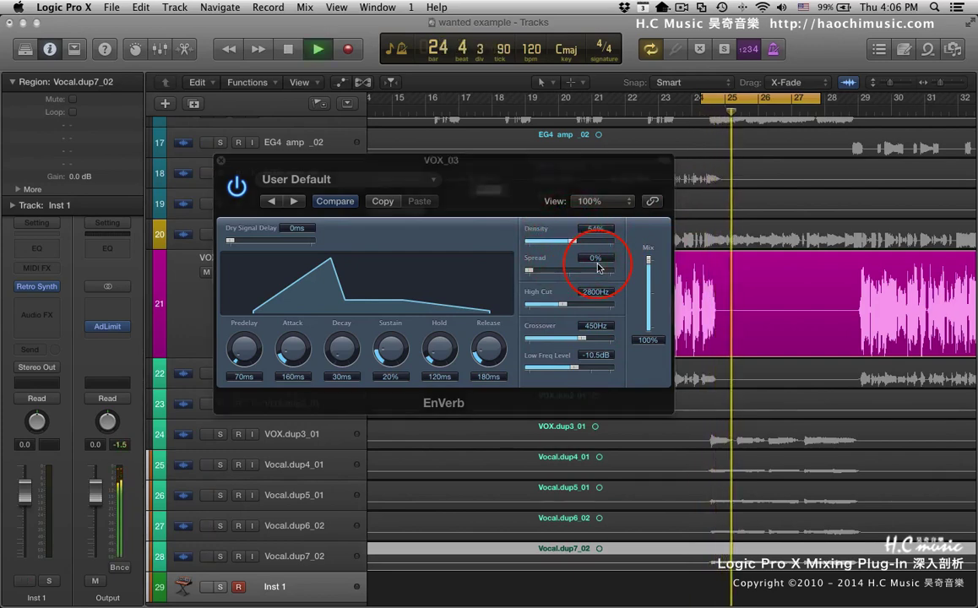
{"action": "left_click", "coordinate": [597, 222]}
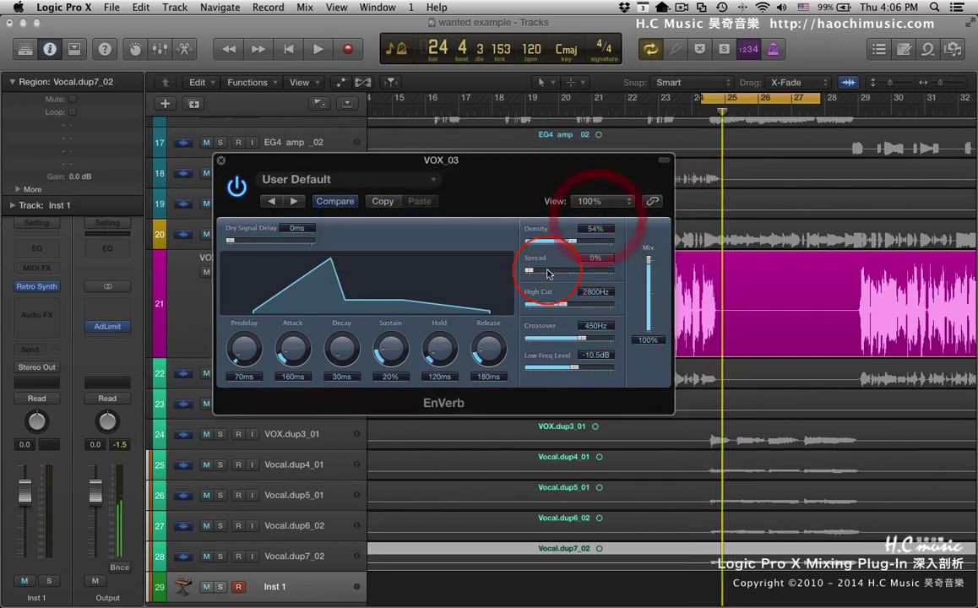
{"action": "left_click_drag", "start_coordinate": [578, 243], "coordinate": [571, 242]}
{"action": "key", "text": "space"}
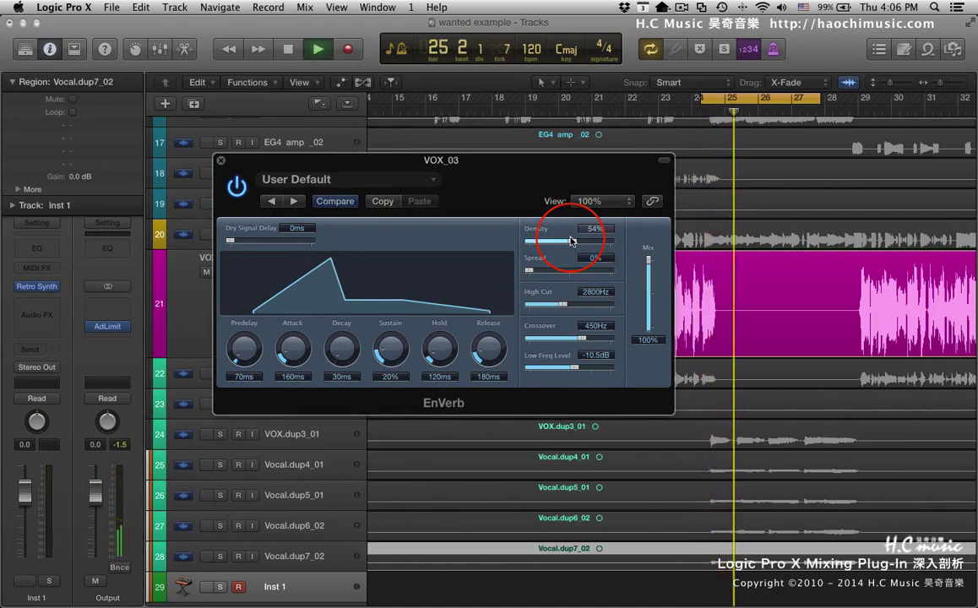
{"action": "key", "text": "space"}
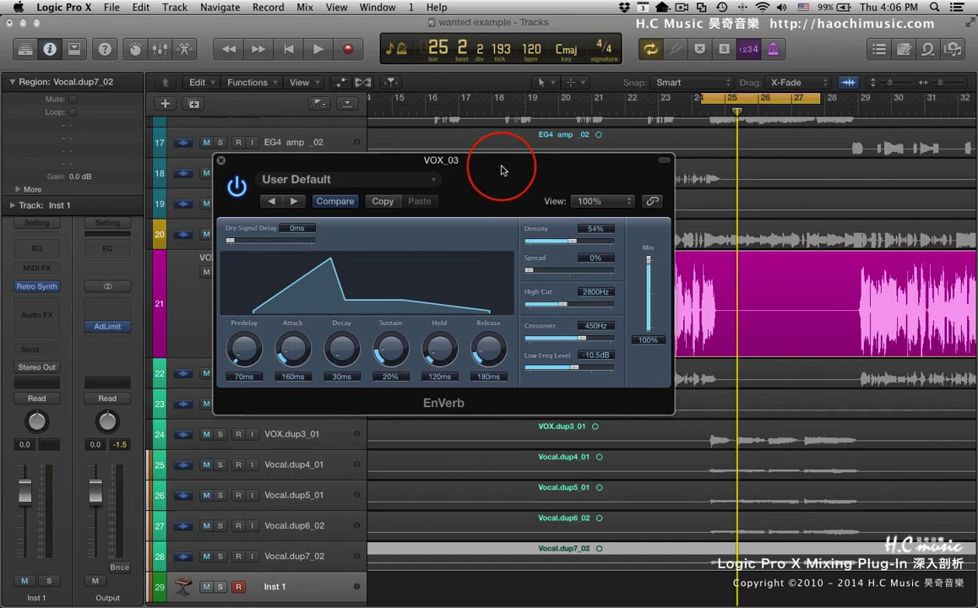
Step: Reshape EnVerb's envelope to 90 ms Attack, 120 ms Decay, 10% Sustain and 770 ms Hold
{"action": "left_click_drag", "start_coordinate": [501, 167], "coordinate": [484, 179]}
{"action": "left_click", "coordinate": [698, 290]}
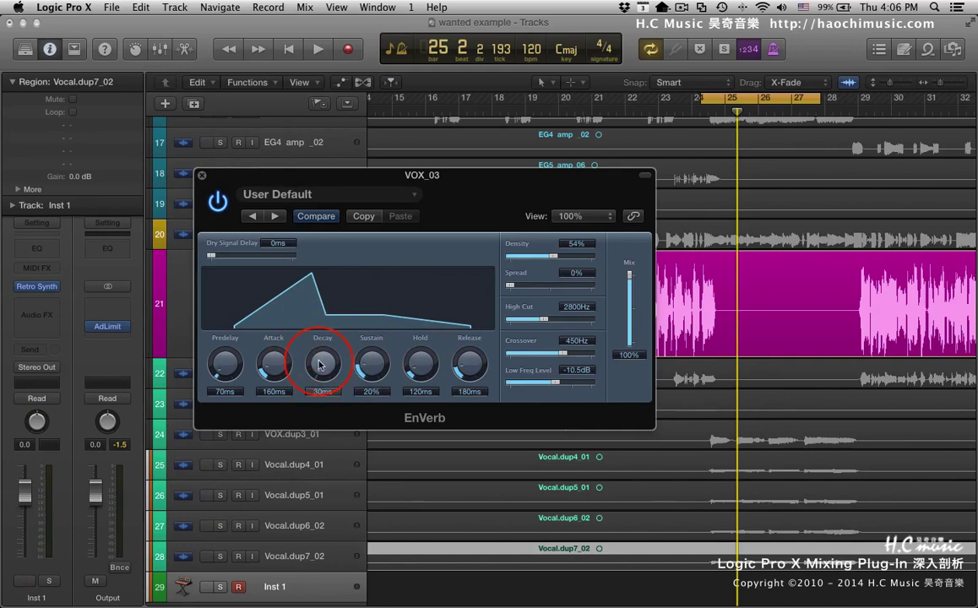
{"action": "left_click_drag", "start_coordinate": [322, 356], "coordinate": [367, 349]}
{"action": "left_click_drag", "start_coordinate": [417, 367], "coordinate": [408, 291]}
{"action": "left_click_drag", "start_coordinate": [367, 361], "coordinate": [369, 386]}
{"action": "left_click_drag", "start_coordinate": [317, 365], "coordinate": [321, 373]}
{"action": "left_click_drag", "start_coordinate": [271, 362], "coordinate": [271, 376]}
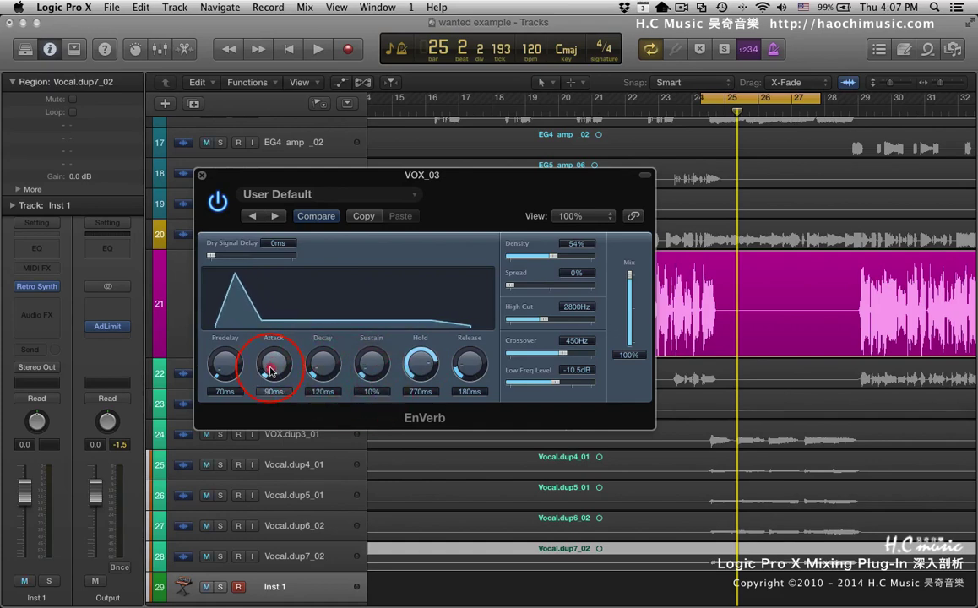
Step: Raise EnVerb's Hold to 1000 ms and Release to 770 and finally 1000 ms, auditioning the vocal at both Release settings
{"action": "left_click", "coordinate": [376, 369]}
{"action": "left_click_drag", "start_coordinate": [419, 365], "coordinate": [414, 336]}
{"action": "left_click_drag", "start_coordinate": [470, 365], "coordinate": [445, 302]}
{"action": "key", "text": "space"}
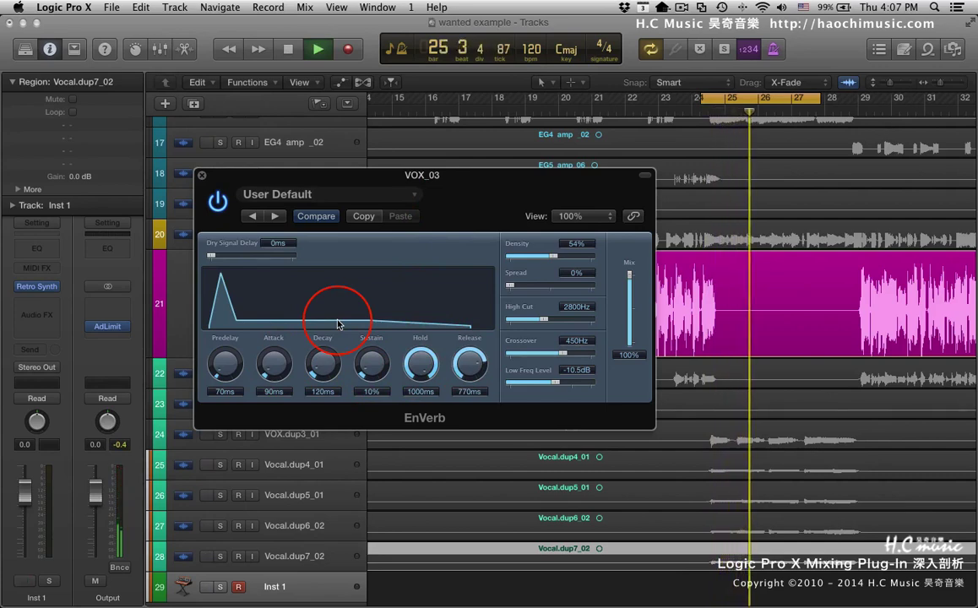
{"action": "key", "text": "space"}
{"action": "left_click_drag", "start_coordinate": [468, 366], "coordinate": [450, 251]}
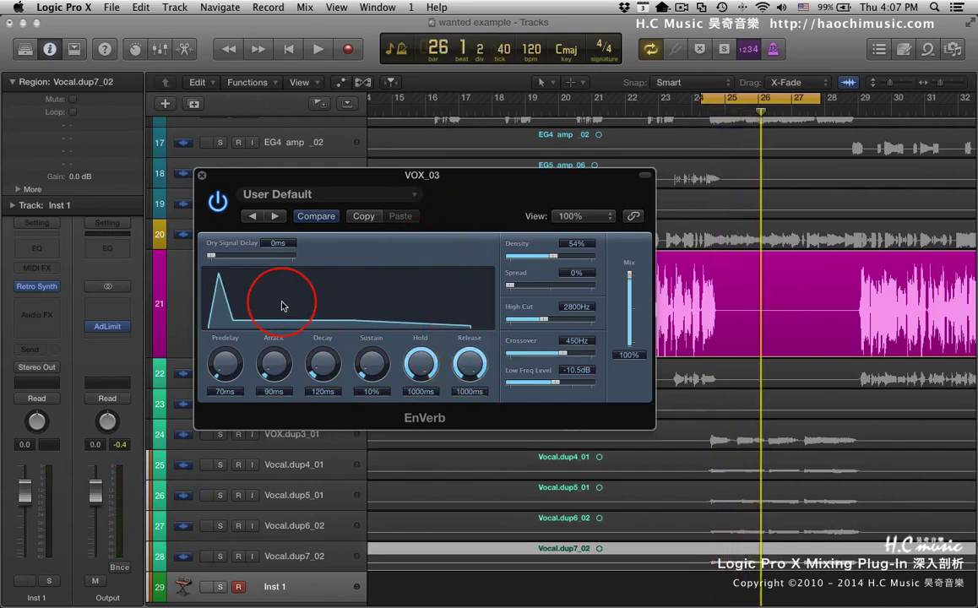
{"action": "key", "text": "space"}
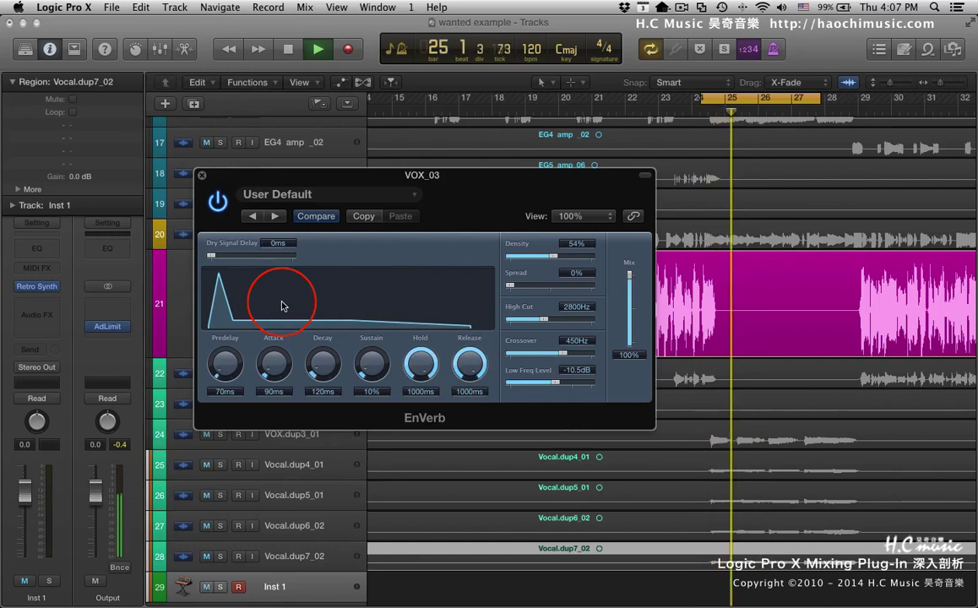
{"action": "key", "text": "space"}
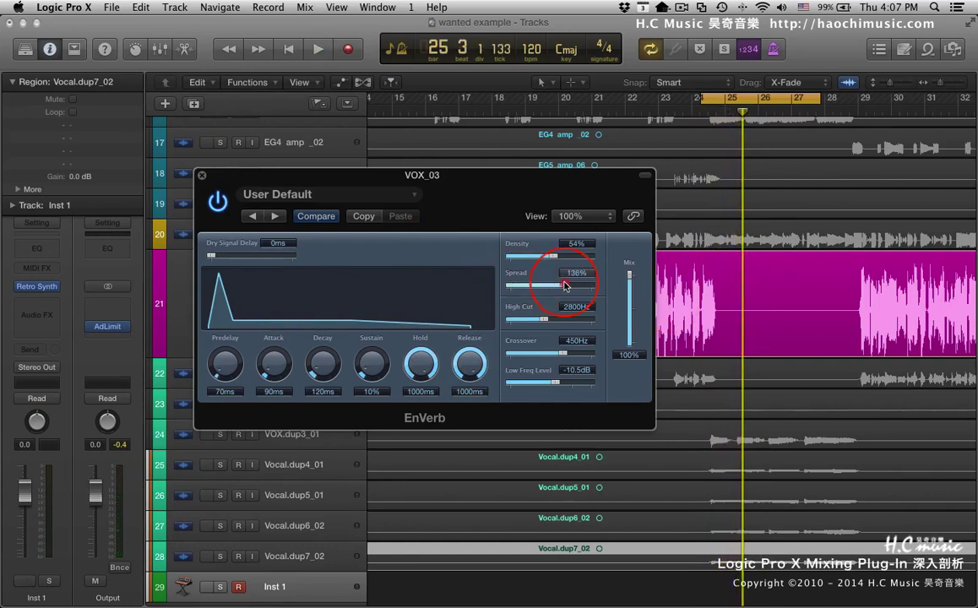
Step: Widen Spread to 136%, audition the cycled vocal, and move the EnVerb window higher over the arrangement
{"action": "key", "text": "space"}
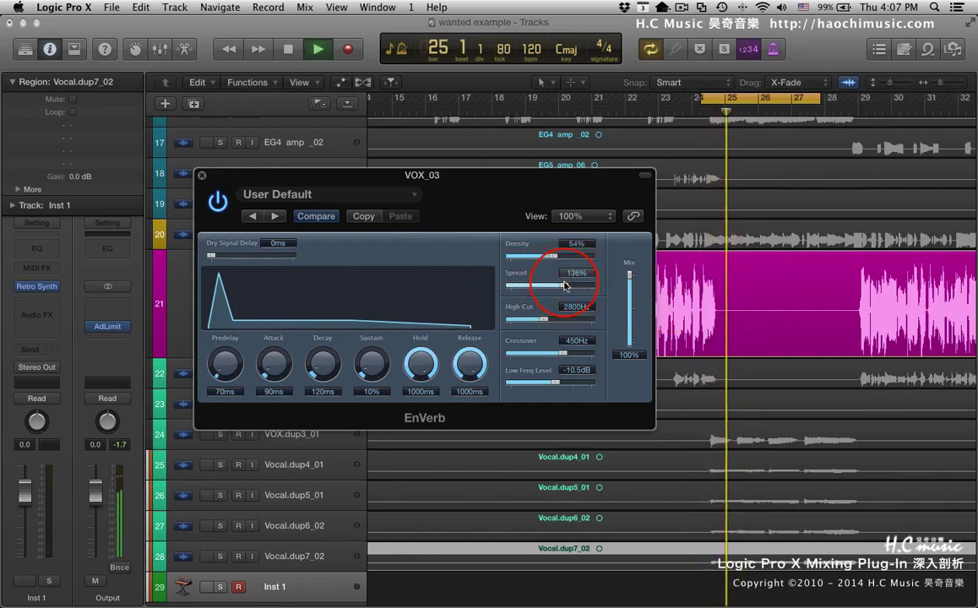
{"action": "key", "text": "space"}
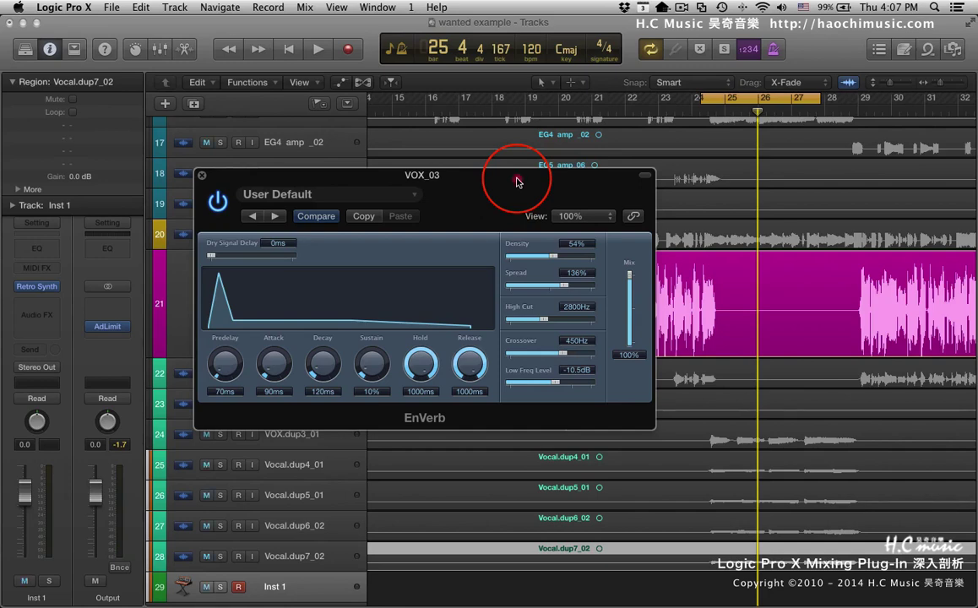
{"action": "left_click_drag", "start_coordinate": [517, 181], "coordinate": [550, 122]}
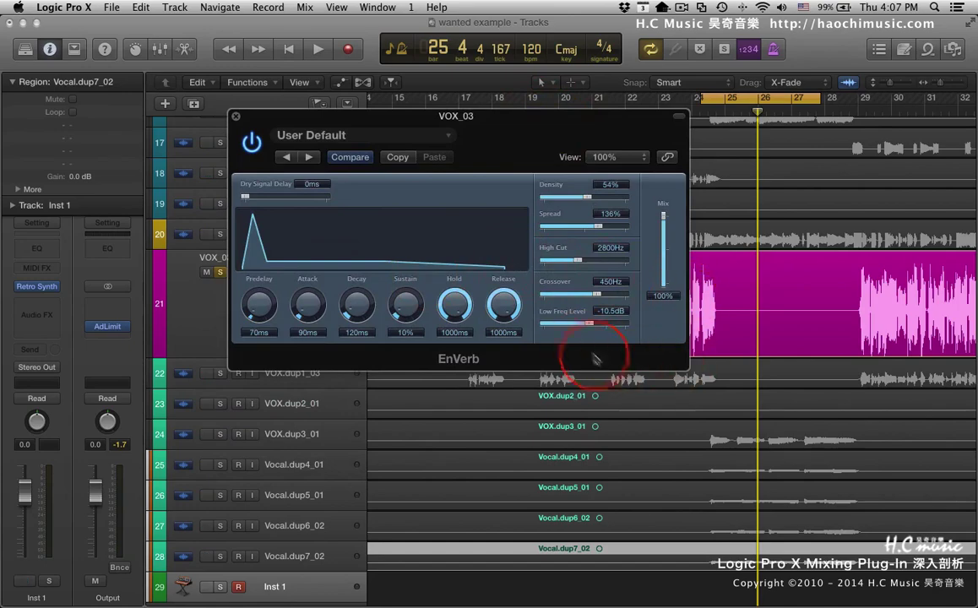